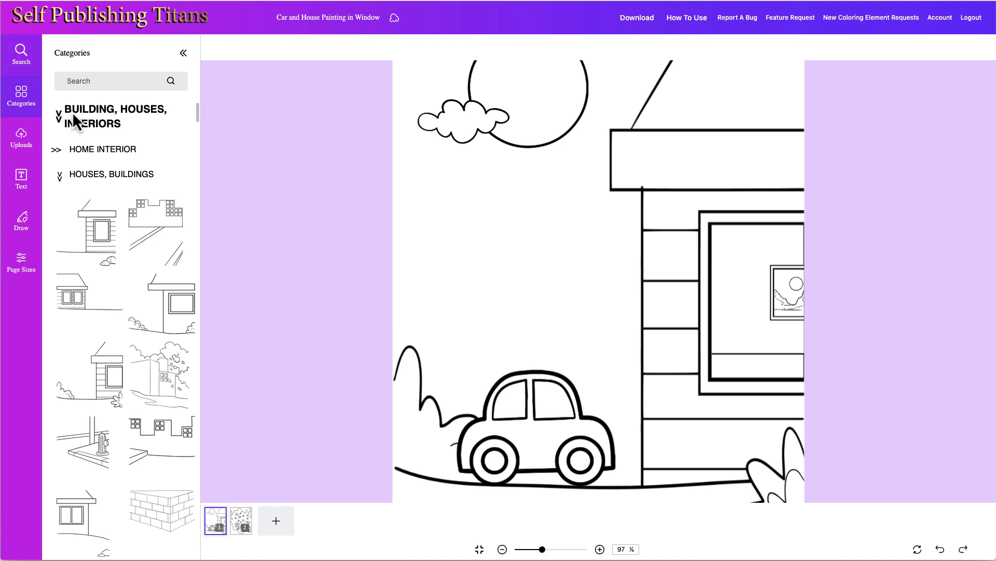
Step: View the second page with the stars and flowers, and add a blank third page after it
left_click(242, 519)
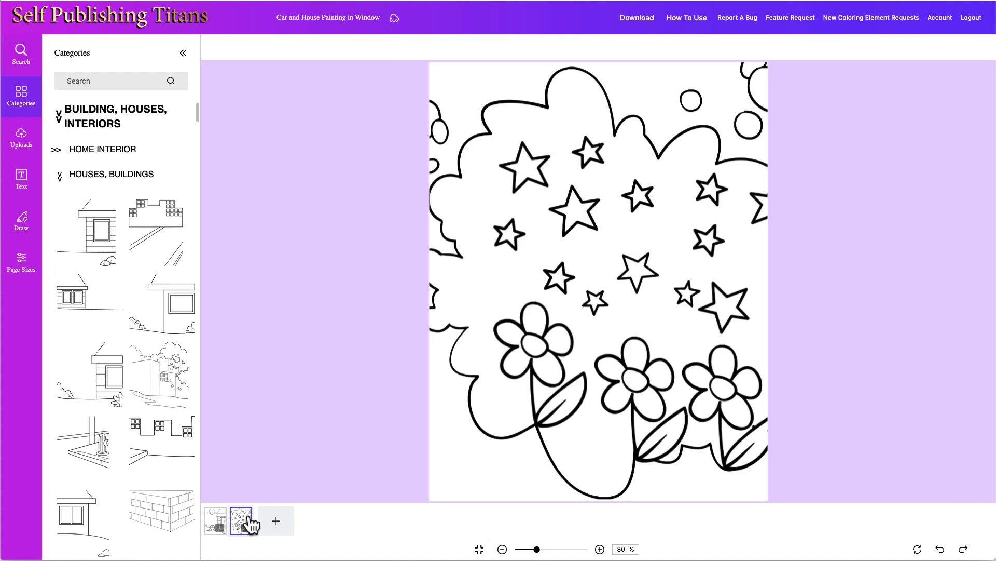
left_click(278, 522)
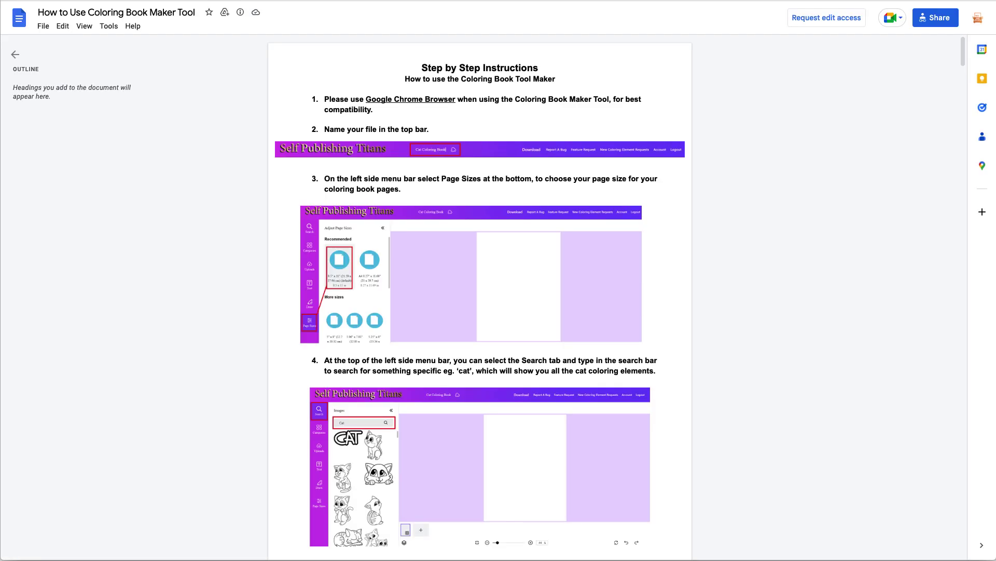
Step: Read through the step-by-step instructions document on how to use the Coloring Book Maker Tool
scroll(712, 220, "down", 3)
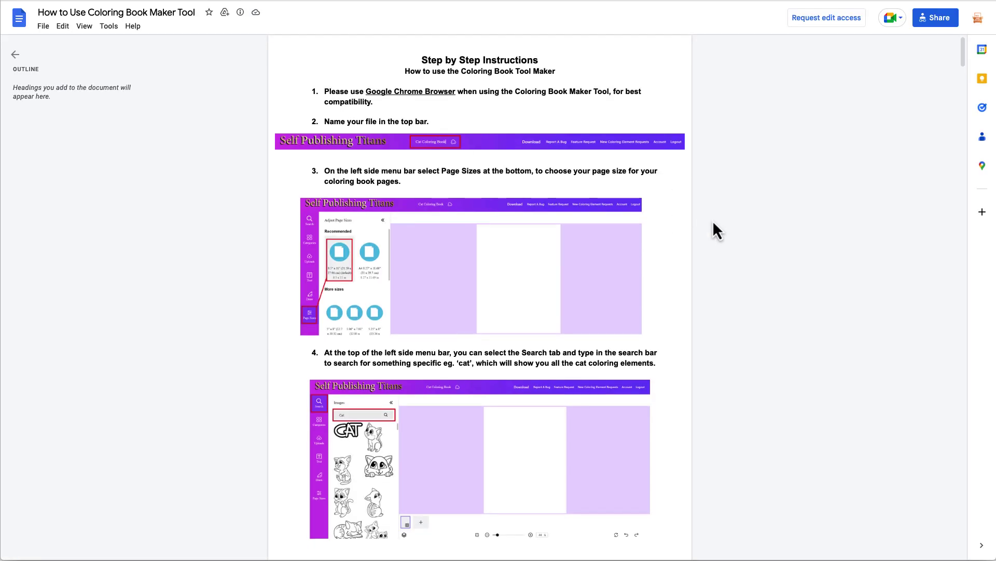
scroll(714, 223, "down", 5)
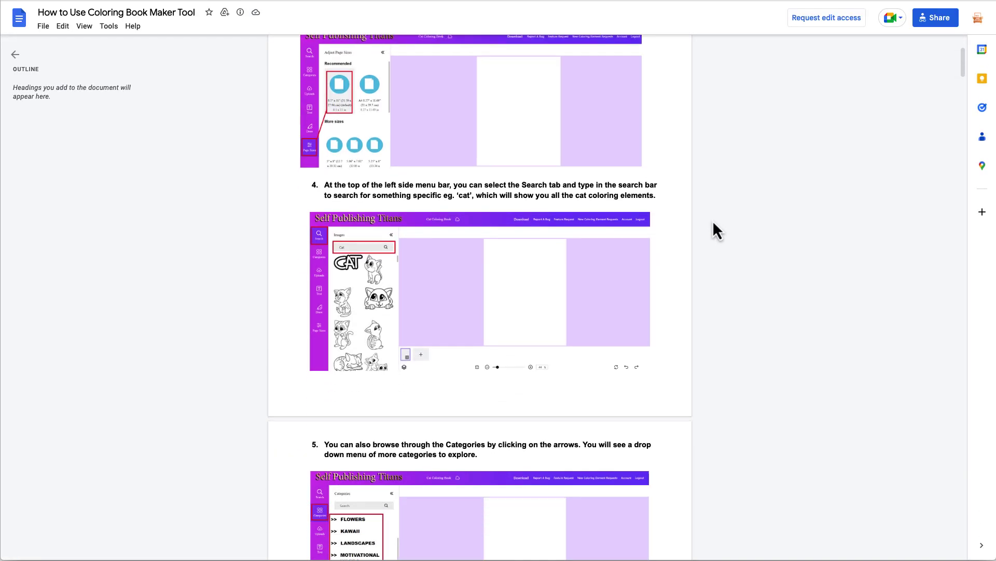
scroll(713, 222, "down", 7)
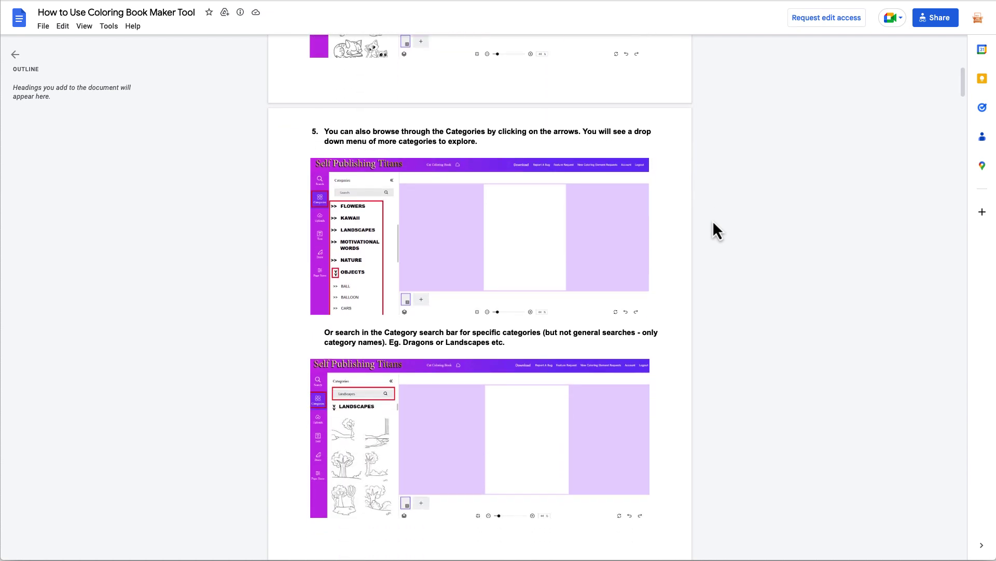
scroll(713, 223, "down", 9)
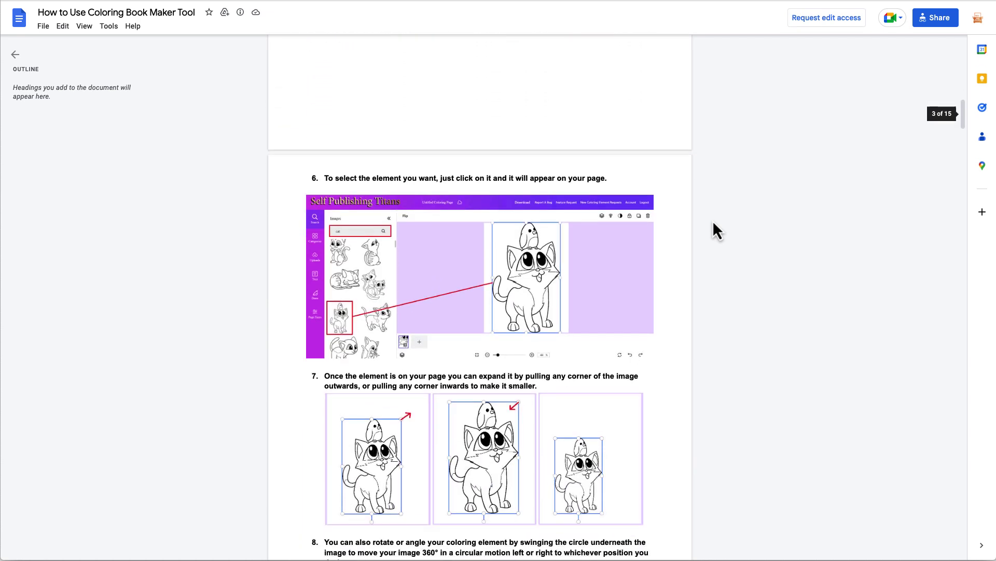
scroll(713, 223, "down", 12)
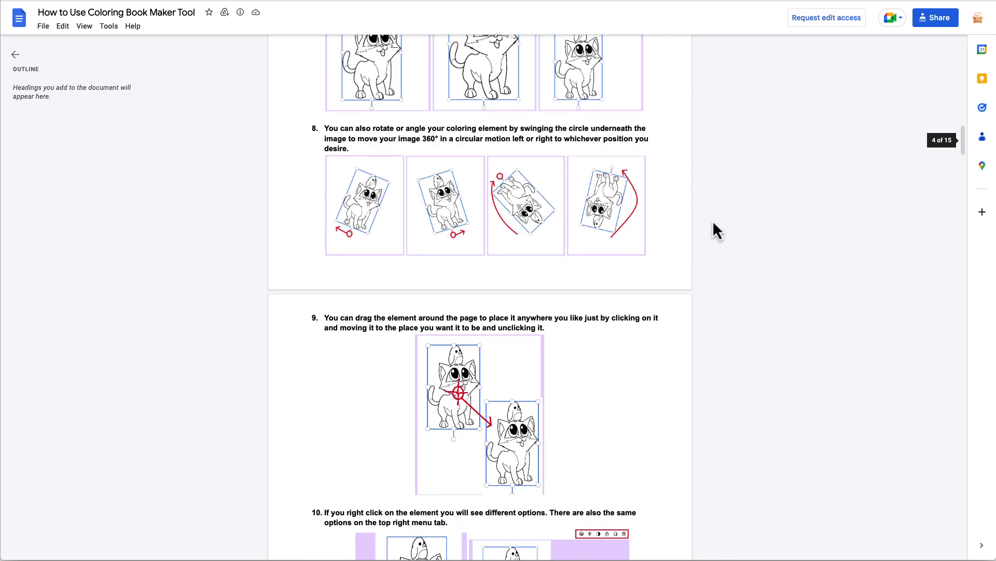
scroll(713, 223, "down", 12)
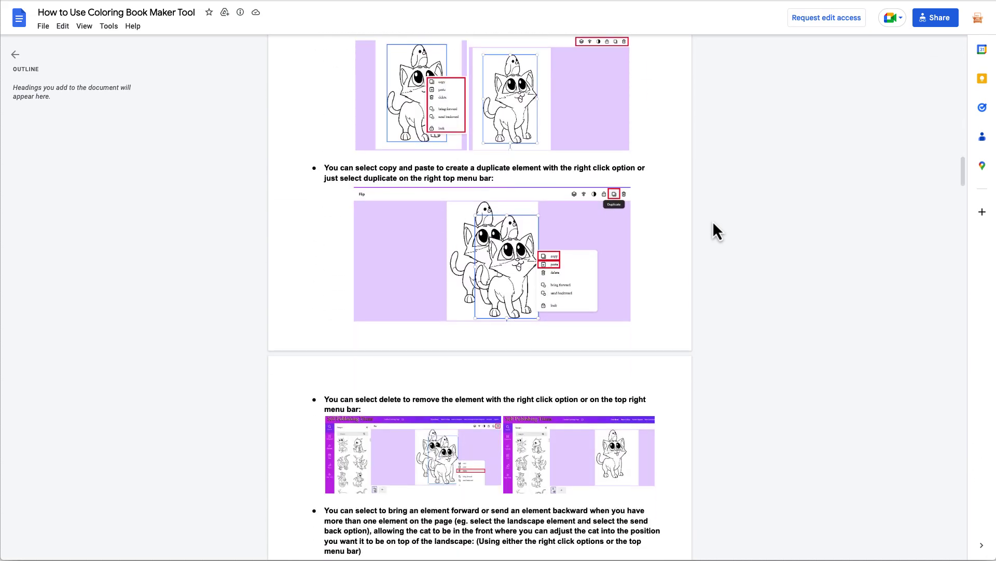
scroll(713, 224, "down", 12)
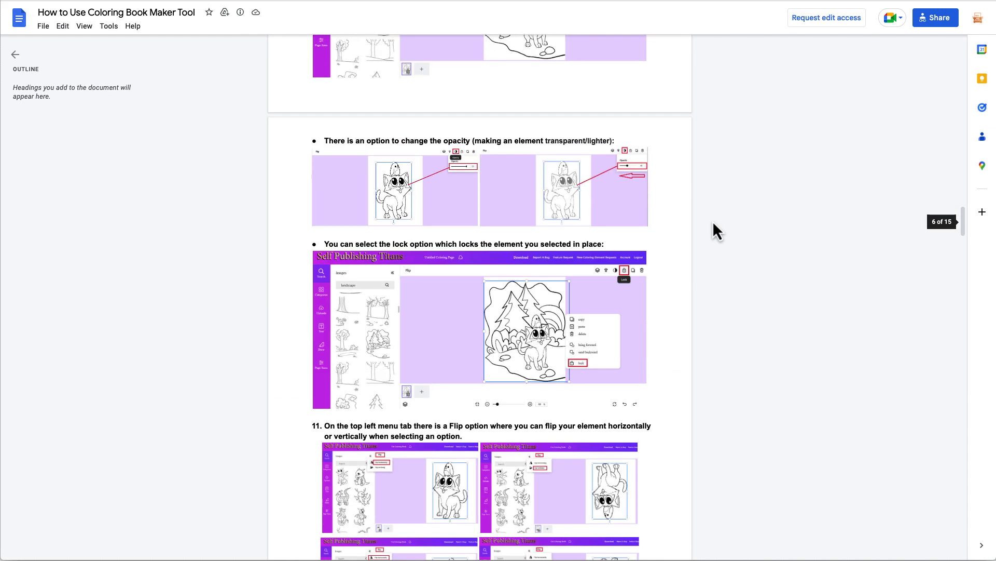
scroll(712, 220, "down", 12)
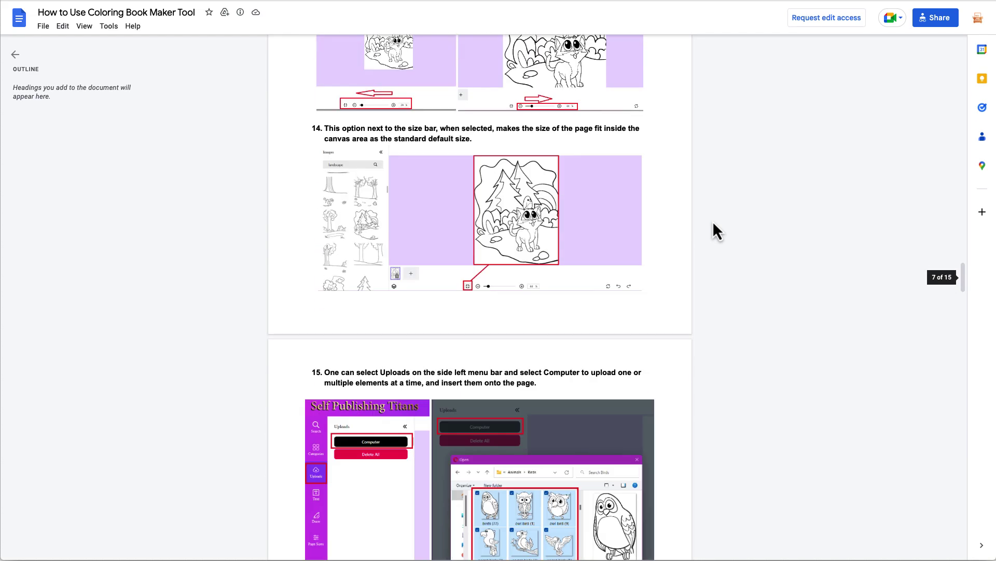
scroll(712, 220, "down", 10)
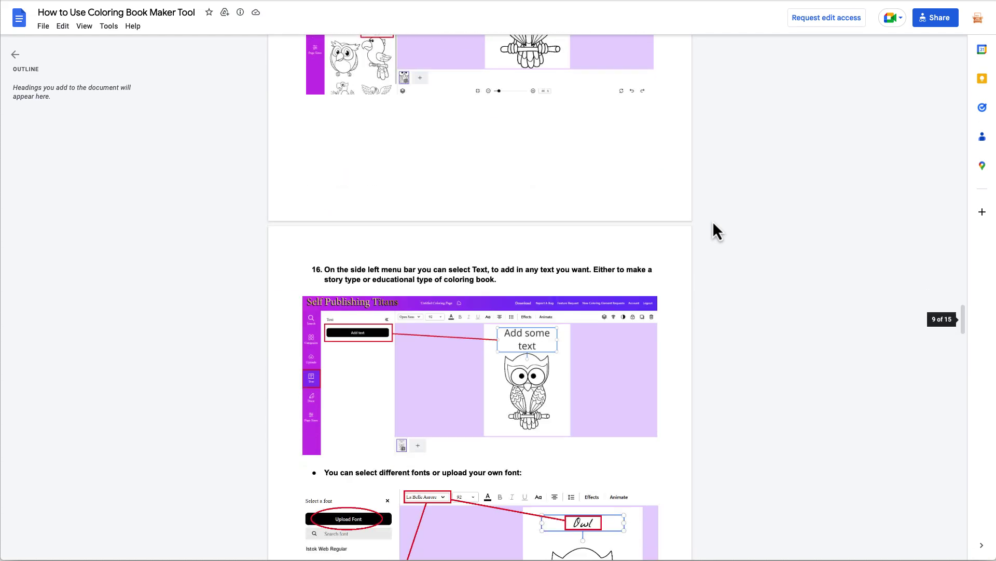
scroll(712, 221, "down", 4)
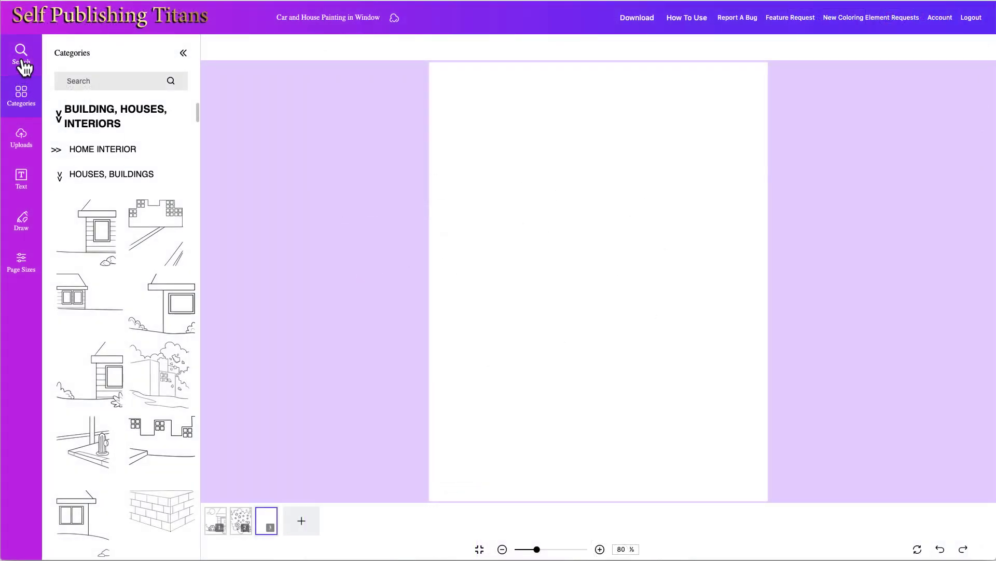
Step: Search the image library for "cat" and insert the lying cat with its paws in front on the blank page
left_click(24, 66)
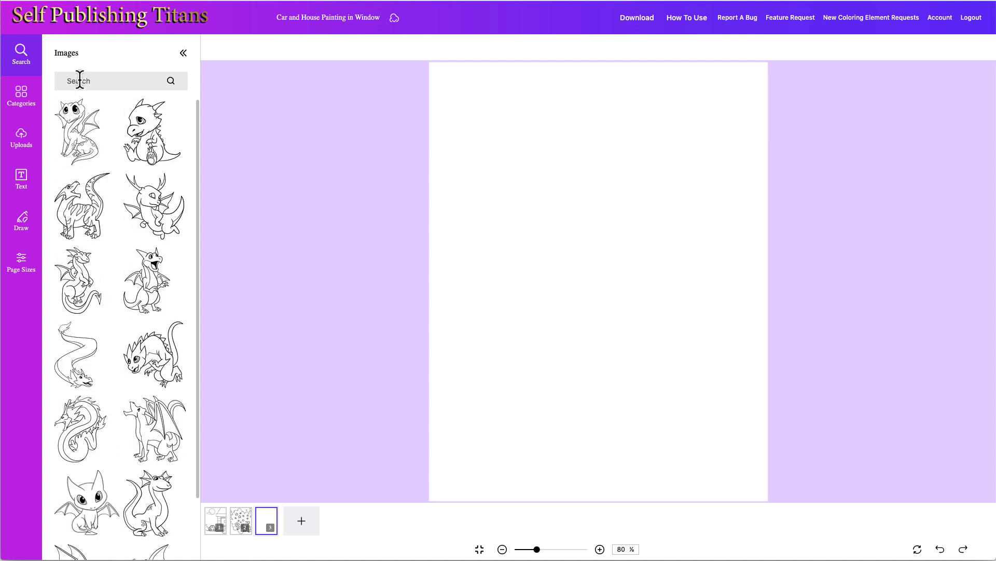
left_click(79, 79)
type("cat")
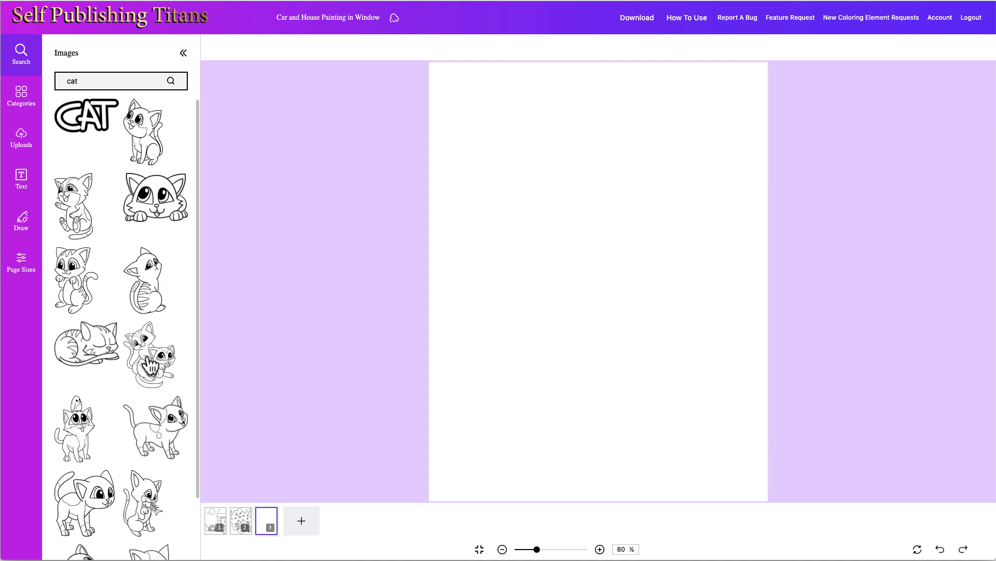
left_click(154, 211)
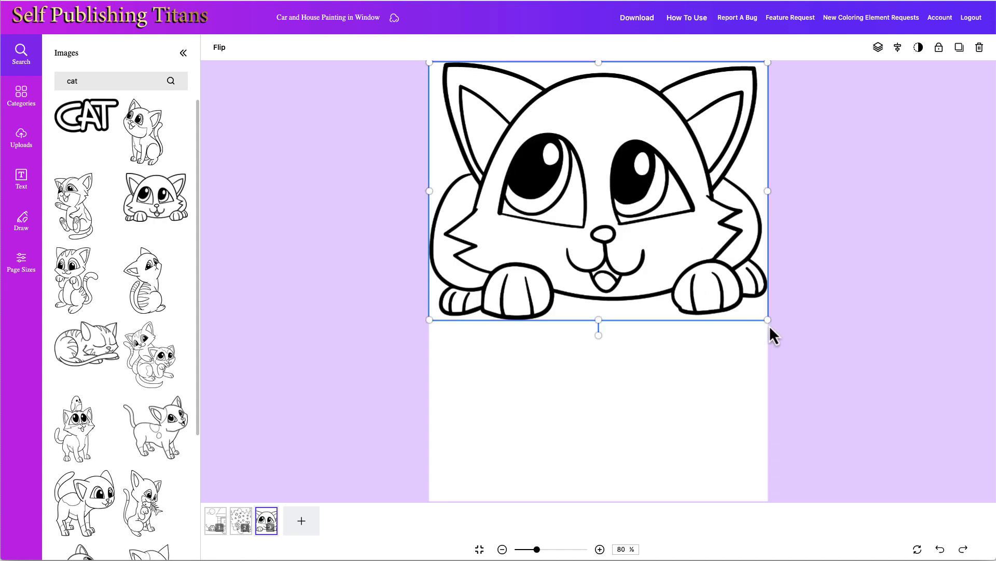
Step: Shrink the cat, tilt it counterclockwise and place it against the right edge in the page's upper half
left_click_drag(761, 315, 625, 211)
left_click_drag(532, 232, 556, 223)
left_click_drag(496, 186, 655, 237)
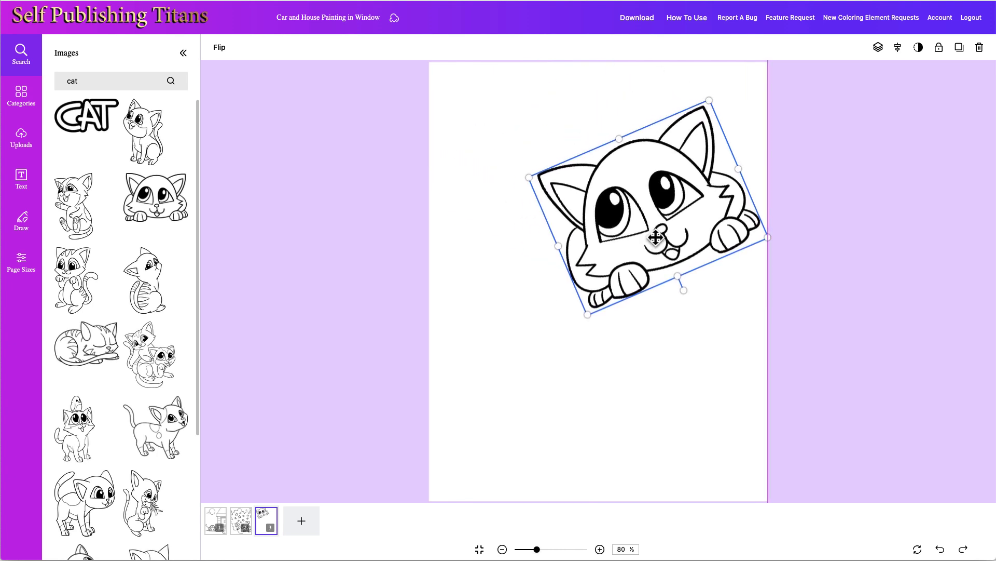
Step: Browse the word art in the Animal Words category and collapse that category again
left_click(30, 103)
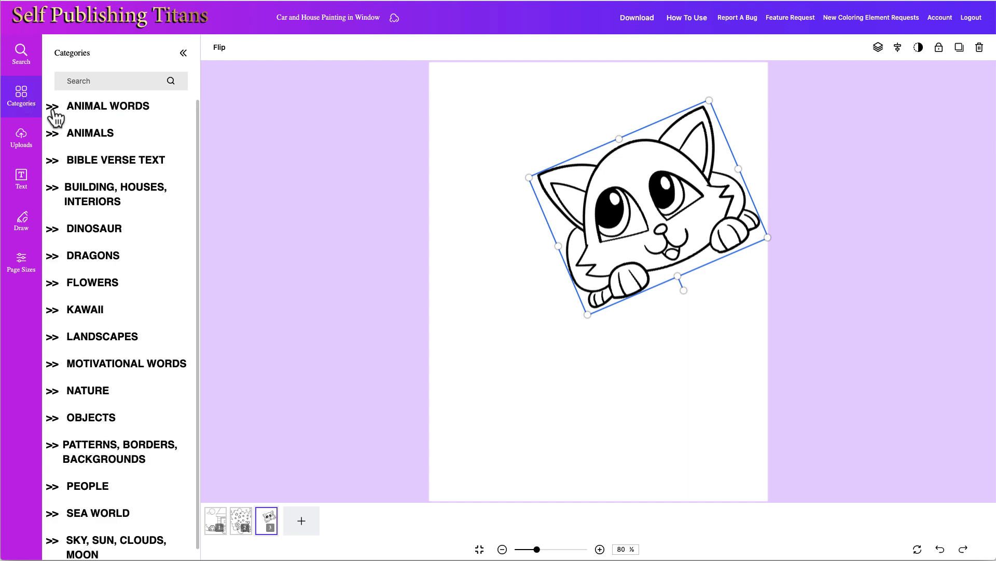
left_click(55, 105)
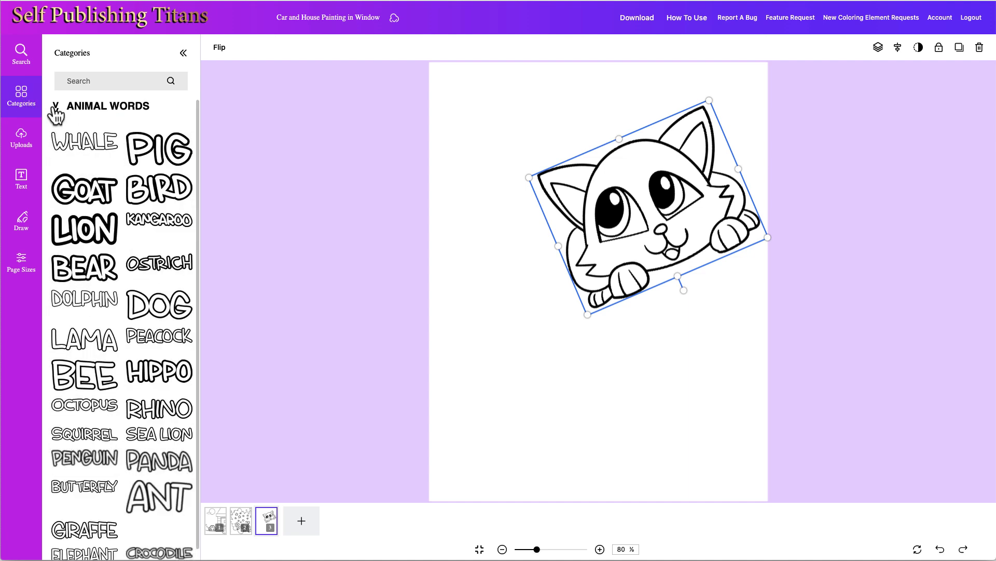
scroll(142, 353, "down", 5)
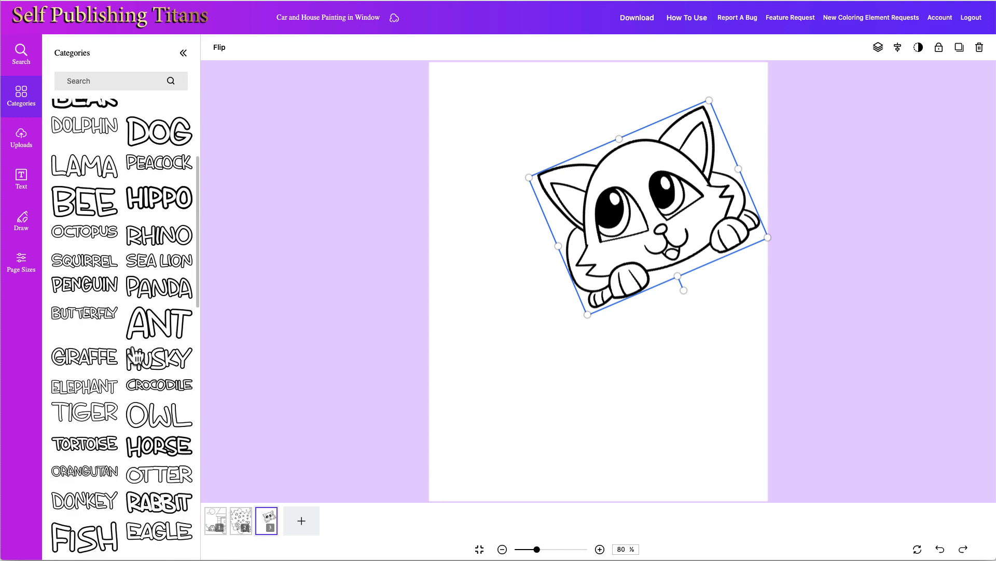
scroll(135, 355, "up", 4)
scroll(120, 283, "up", 1)
left_click(56, 107)
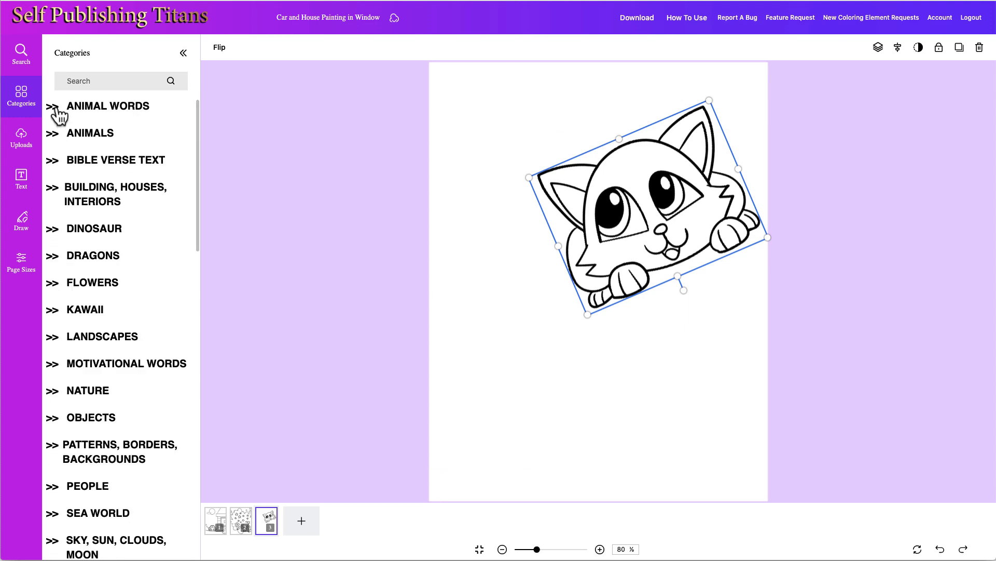
Step: Insert the standing floppy-eared dog with the patched back from the Dogs group of the Animals category
left_click(53, 135)
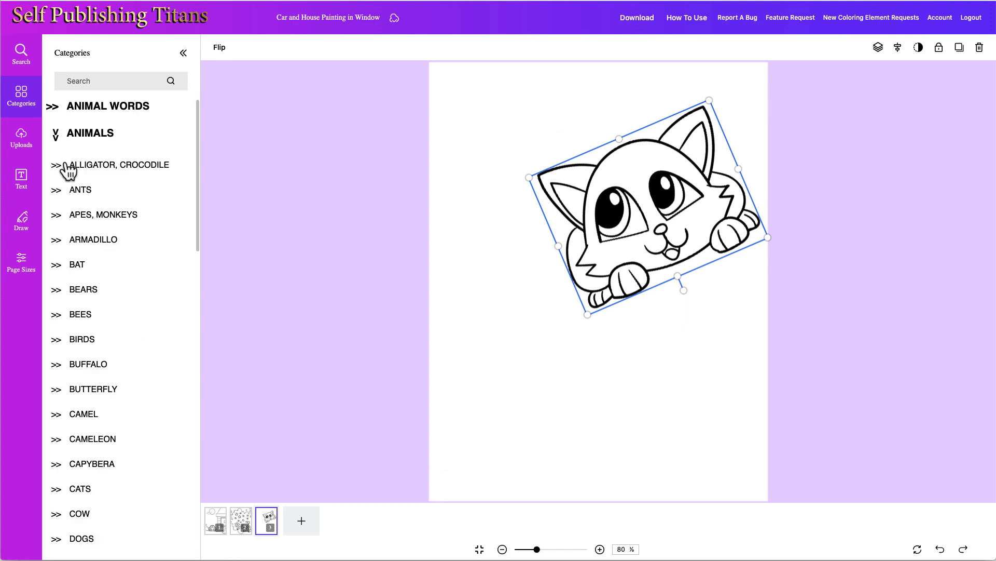
scroll(93, 255, "down", 5)
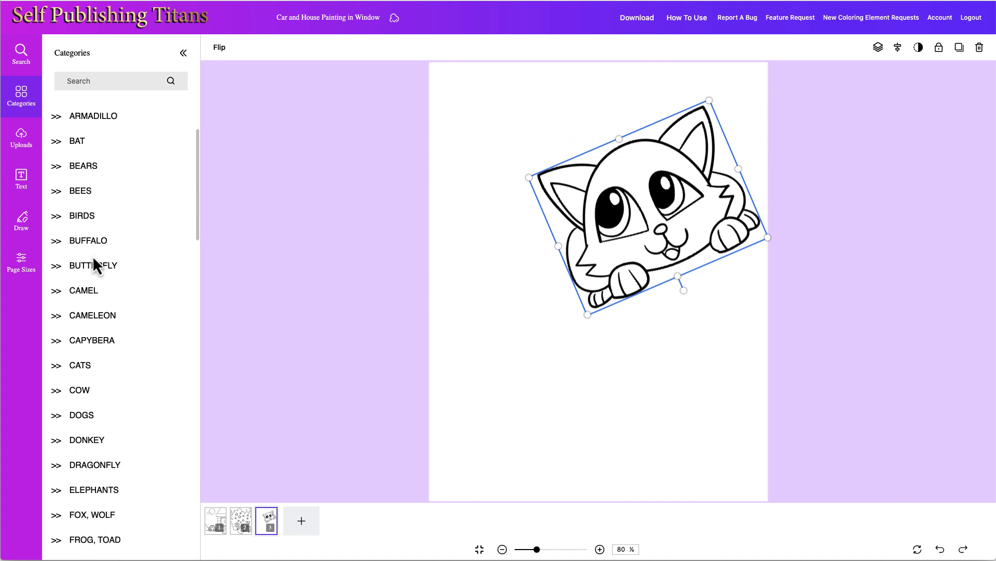
scroll(92, 255, "down", 2)
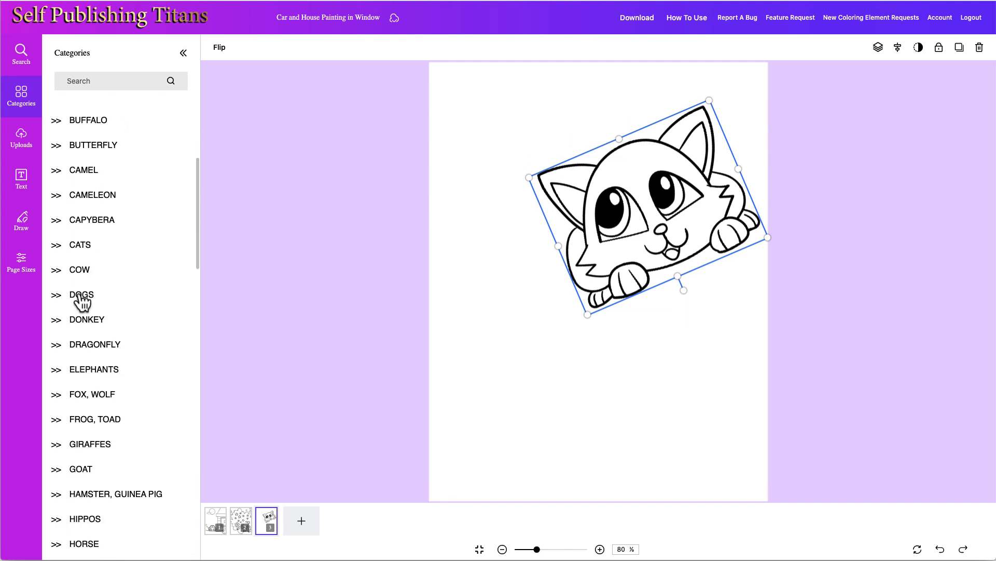
left_click(62, 300)
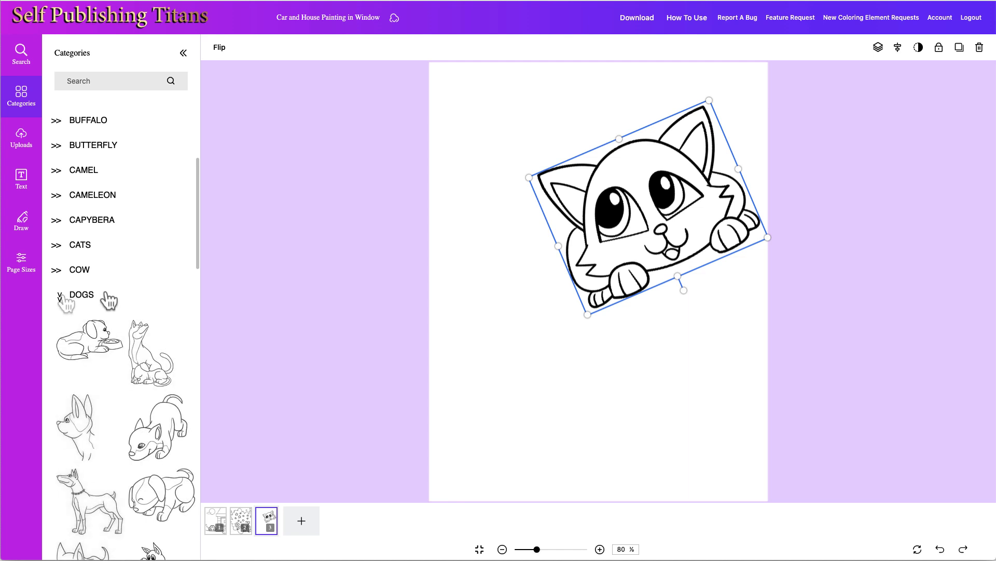
scroll(106, 300, "down", 2)
scroll(109, 300, "down", 8)
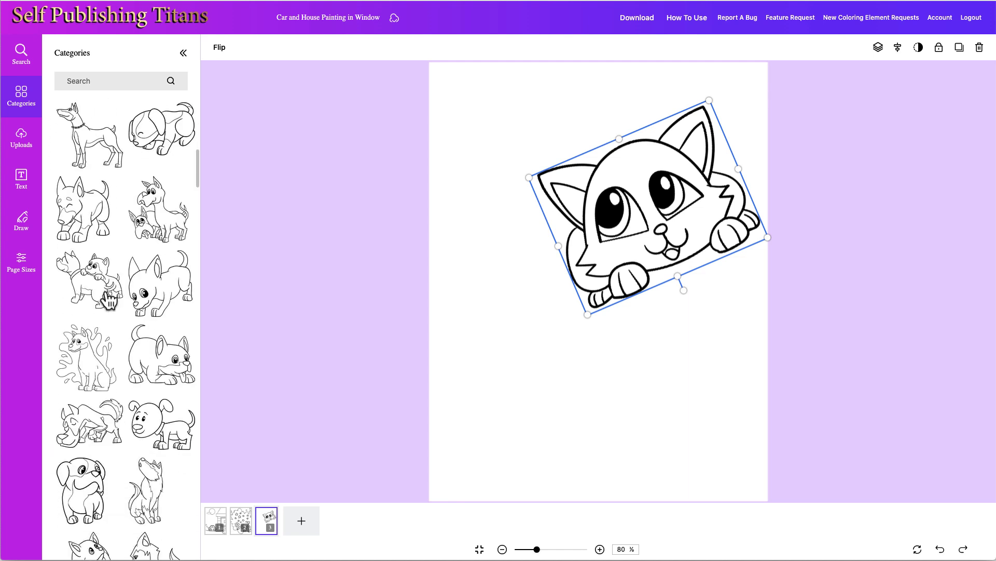
scroll(109, 300, "down", 1)
scroll(109, 300, "down", 4)
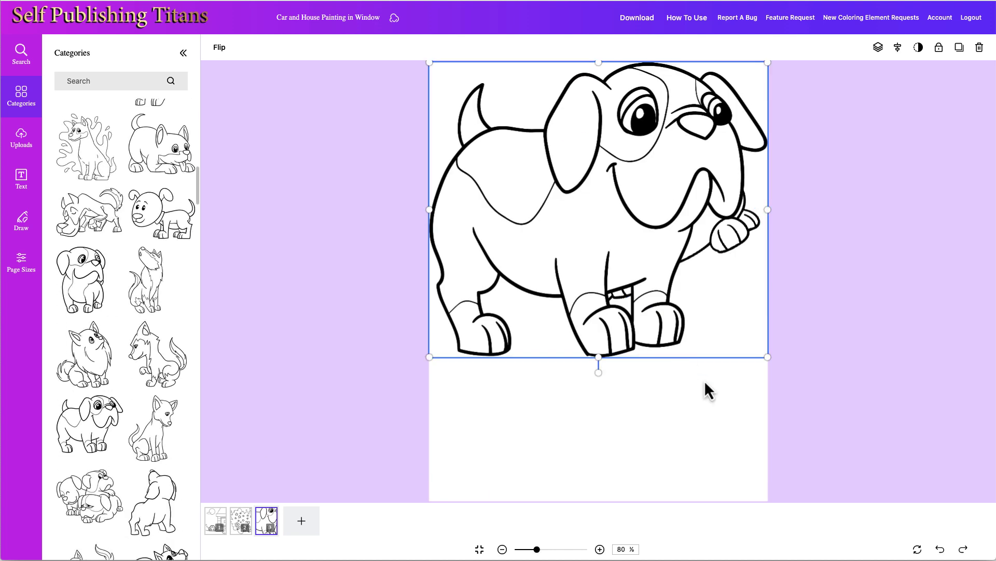
Step: Shrink the dog and place it in the lower left corner of the page
left_click_drag(761, 352, 640, 245)
left_click_drag(553, 197, 553, 430)
Step: Shrink the cat further, rotate it almost upright and place it in the upper left part of the page
left_click_drag(666, 218, 686, 181)
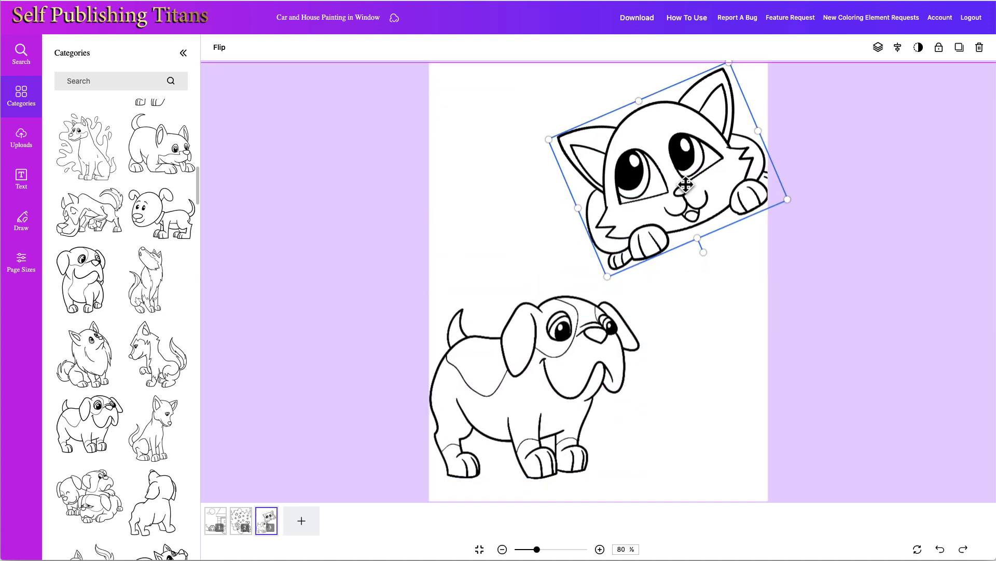
left_click_drag(605, 271, 638, 222)
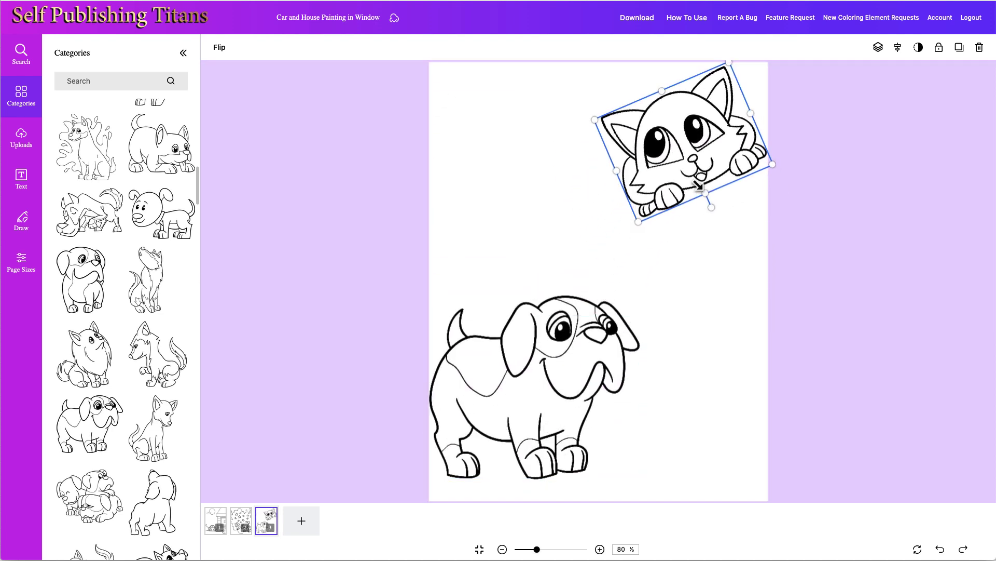
left_click_drag(709, 207, 515, 222)
Step: Move the dog to the page's right edge and flip it horizontally, then nudge the cat slightly upward
left_click_drag(532, 353, 658, 298)
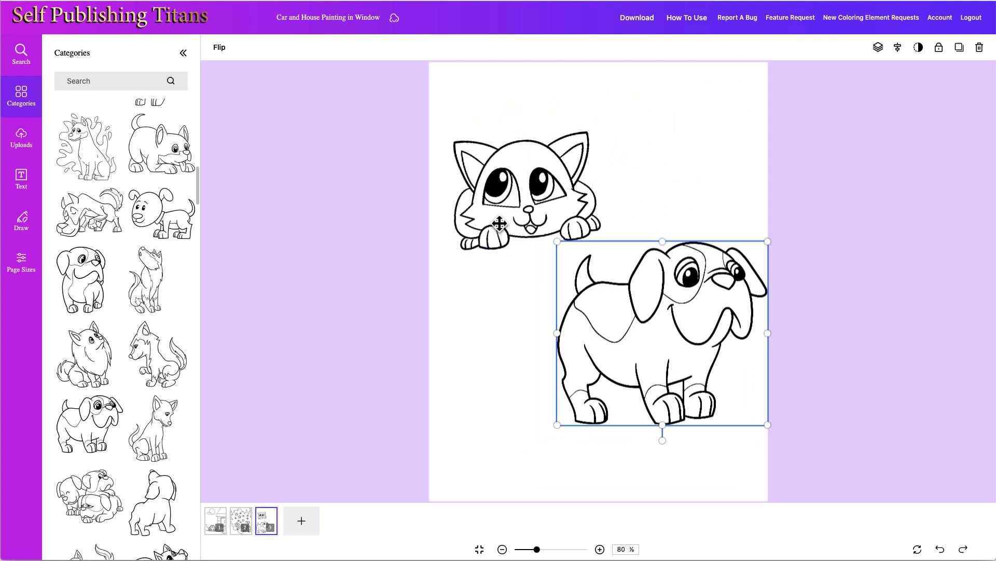
left_click(223, 52)
left_click(215, 76)
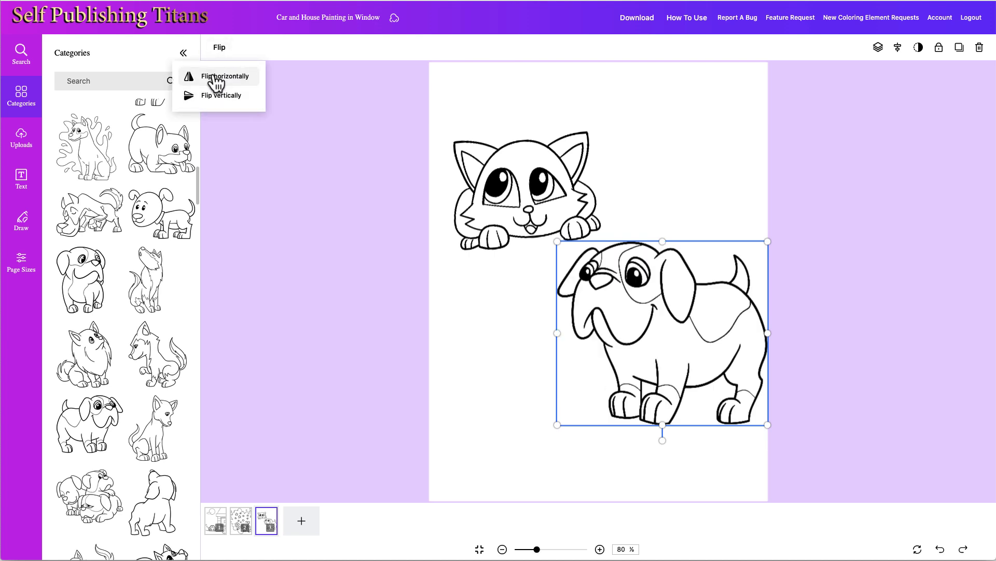
left_click_drag(529, 194, 527, 176)
Step: Make the dog slightly smaller, tilt it a little clockwise and shift it slightly downward on the page
left_click(638, 320)
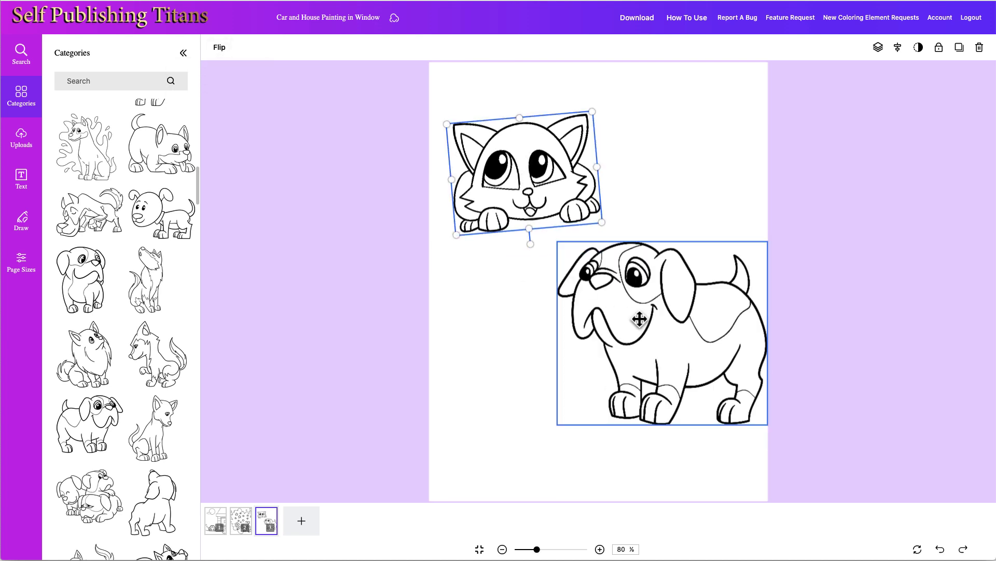
left_click_drag(767, 423, 743, 403)
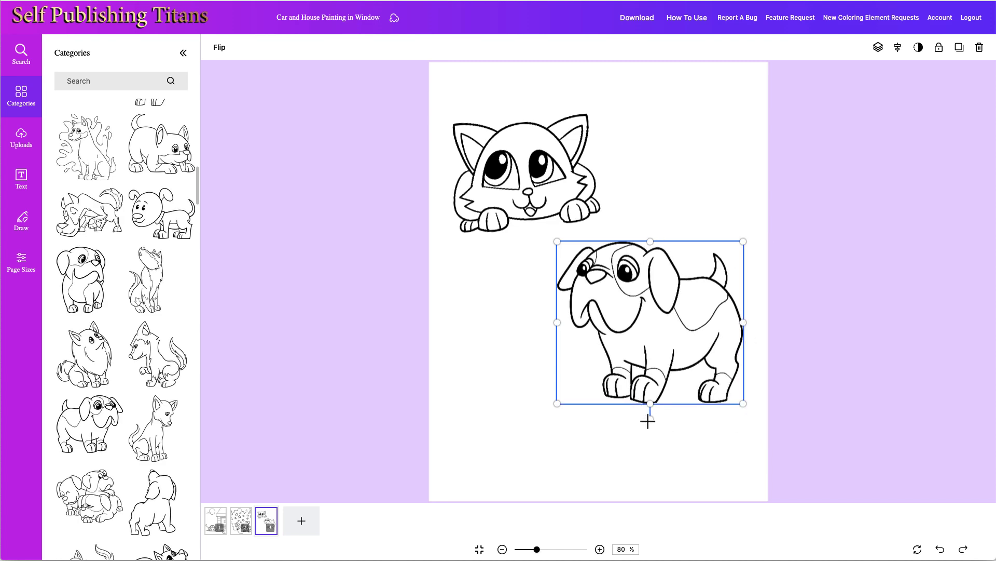
left_click_drag(648, 422, 637, 421)
left_click_drag(628, 335, 635, 354)
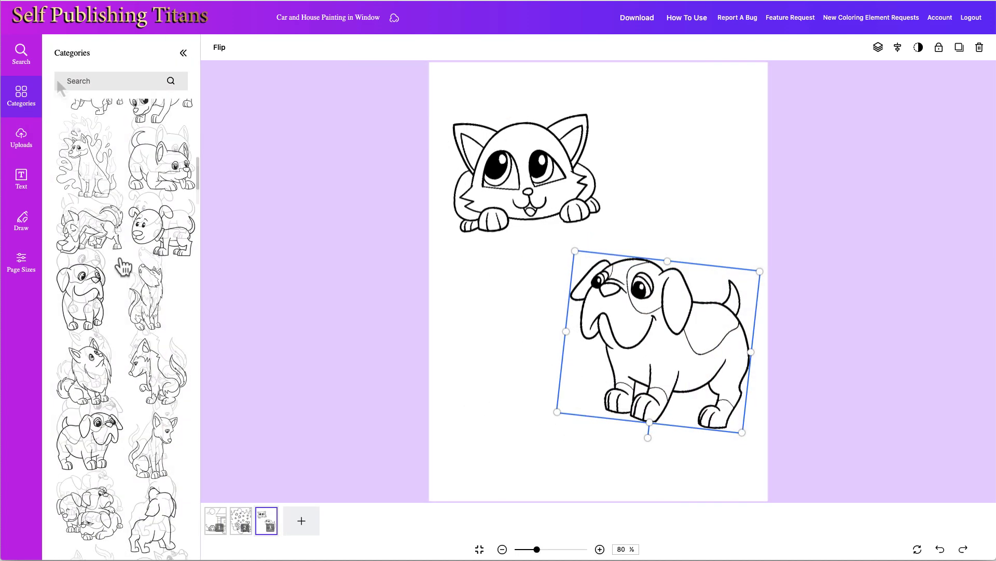
Step: Collapse the Dogs group and return to the start of the category list
scroll(123, 267, "up", 10)
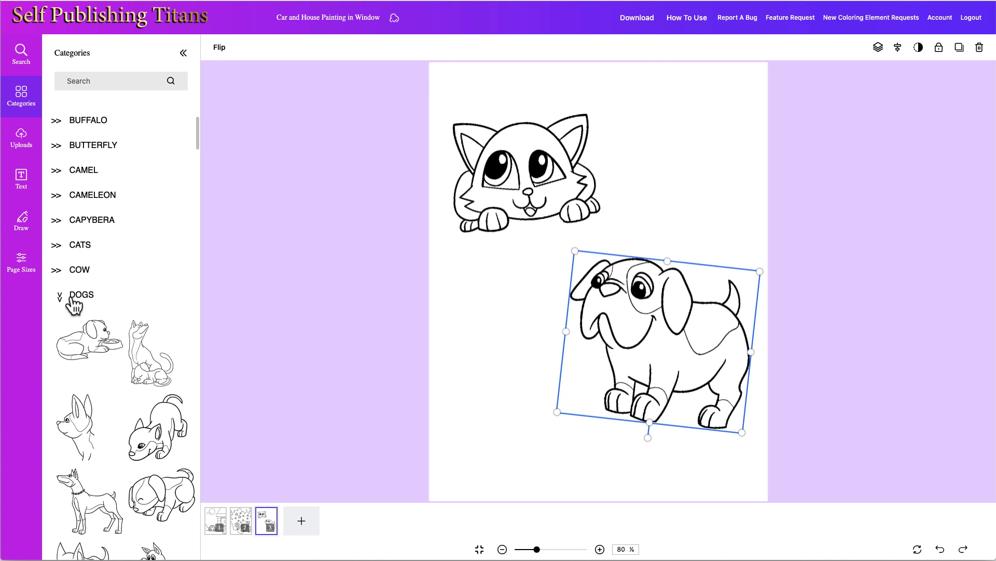
left_click(60, 296)
scroll(82, 167, "up", 5)
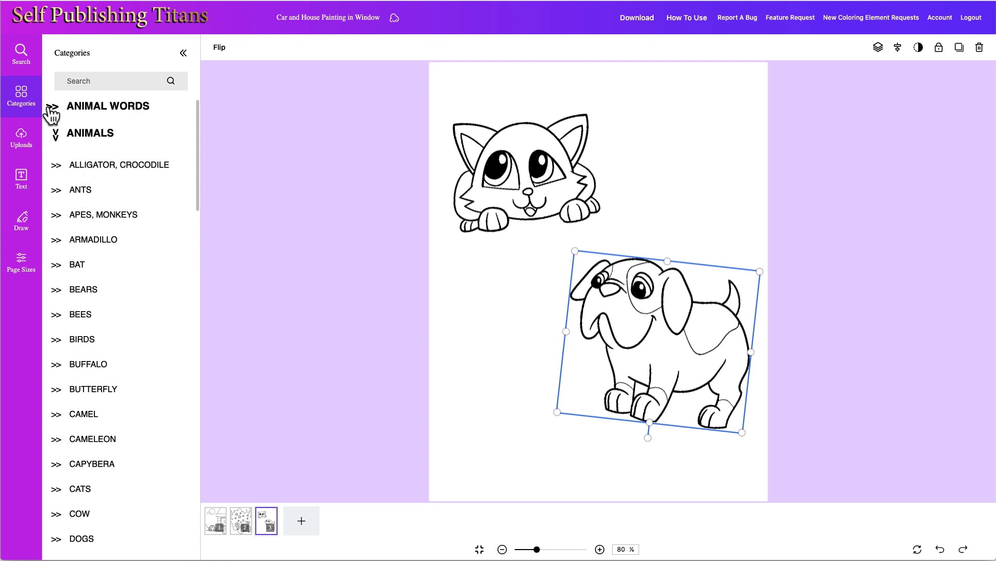
Step: Collapse the Animals category, insert the tree-and-hills scene from Landscapes as a full-page background and shift it slightly left
left_click(57, 136)
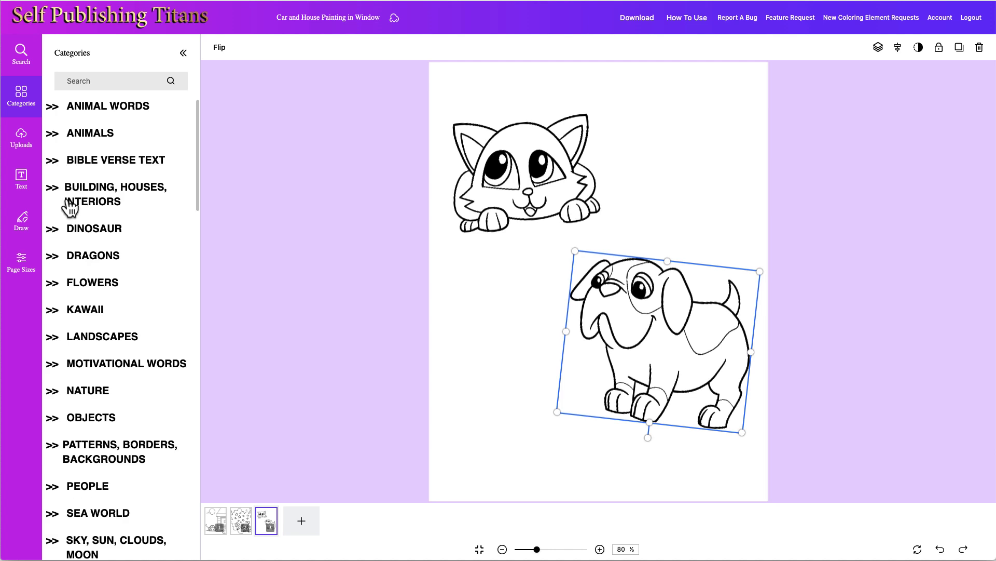
scroll(64, 207, "down", 1)
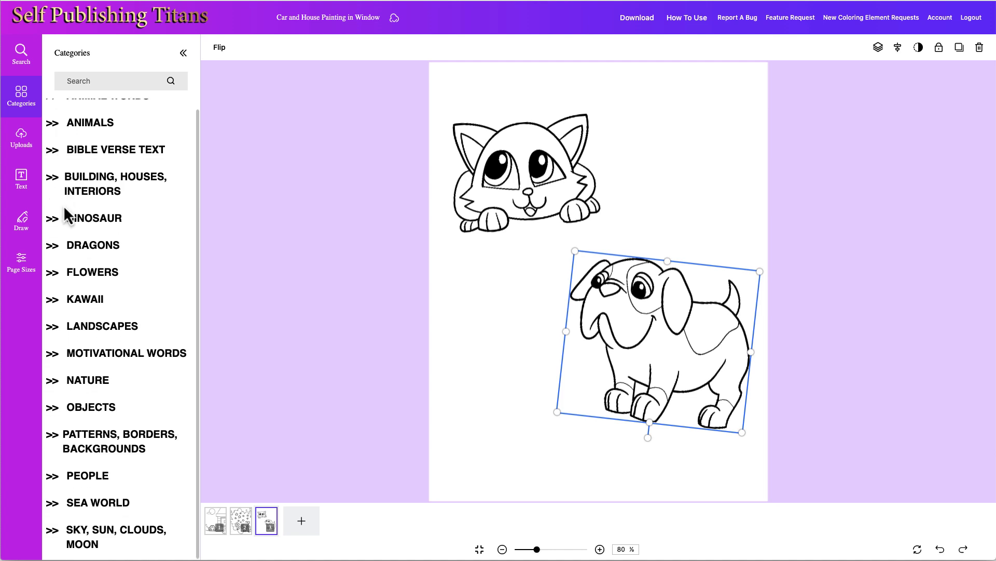
left_click(55, 328)
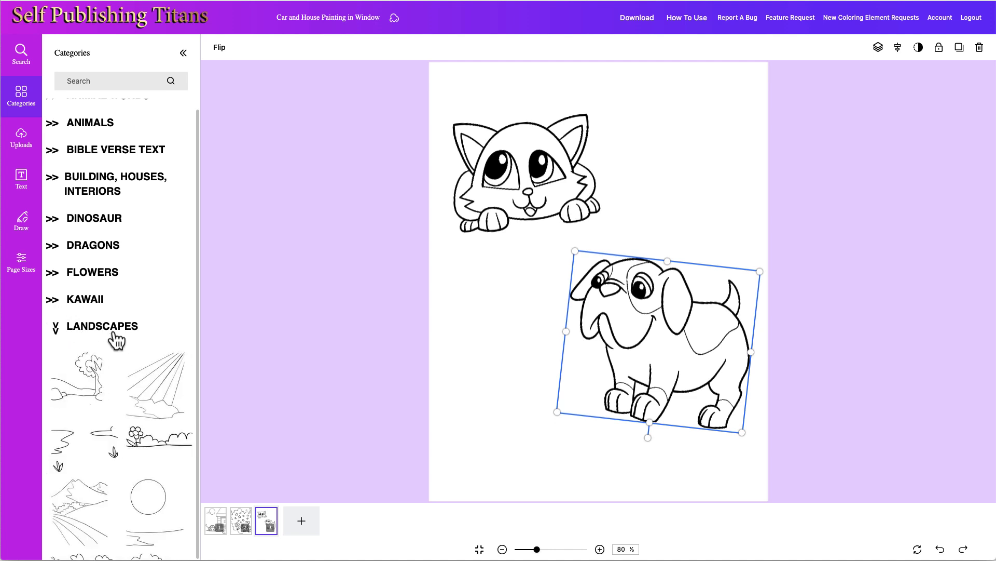
scroll(113, 338, "down", 3)
scroll(115, 340, "down", 2)
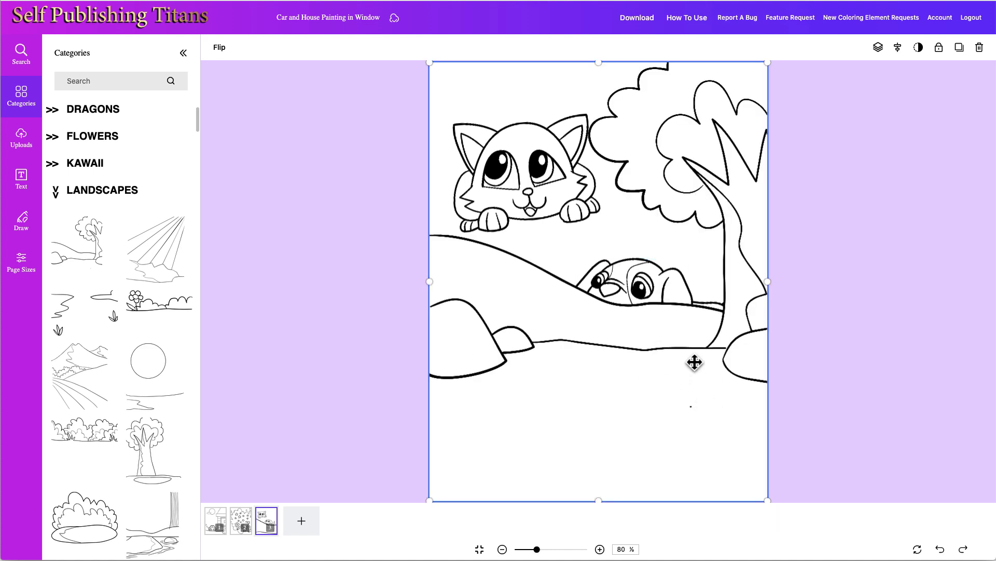
mouse_move(642, 289)
left_mouse_down()
mouse_move(650, 274)
mouse_move(641, 296)
left_mouse_up()
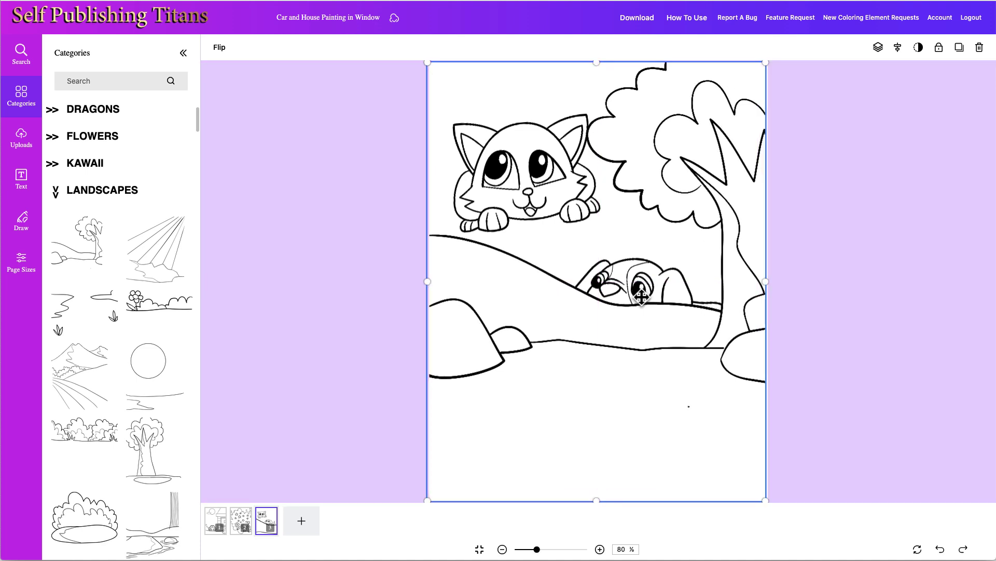
Step: Send the landscape behind the animals and move the dog down into the lower right foreground of the page
left_click(878, 48)
left_click(846, 77)
left_click(638, 304)
left_click_drag(638, 304, 608, 307)
Step: Move the cat down onto the hill beside the rocks and shrink it to roughly half its size
left_click(539, 205)
left_click_drag(538, 205, 540, 256)
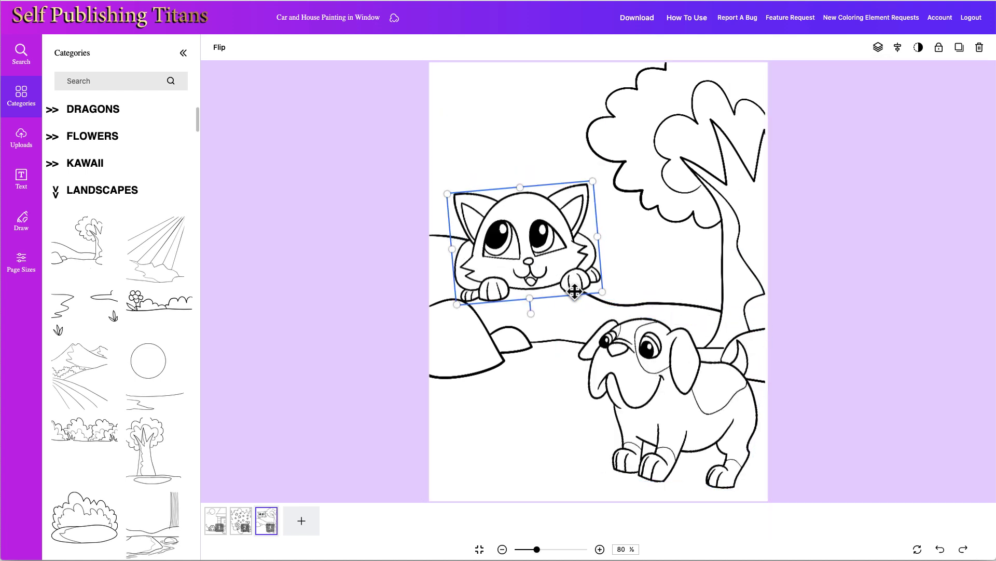
left_click_drag(602, 291, 505, 301)
Step: Shift the dog slightly up and left and shrink it a little, and move the cat slightly up and right with a small tilt adjustment
left_click(639, 396)
left_click_drag(639, 396, 631, 391)
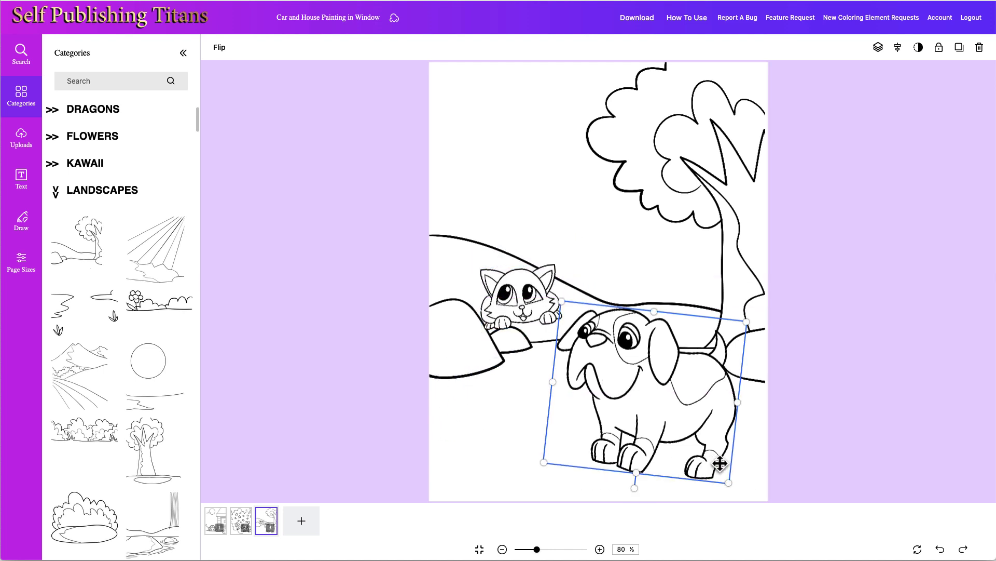
left_click_drag(727, 482, 717, 472)
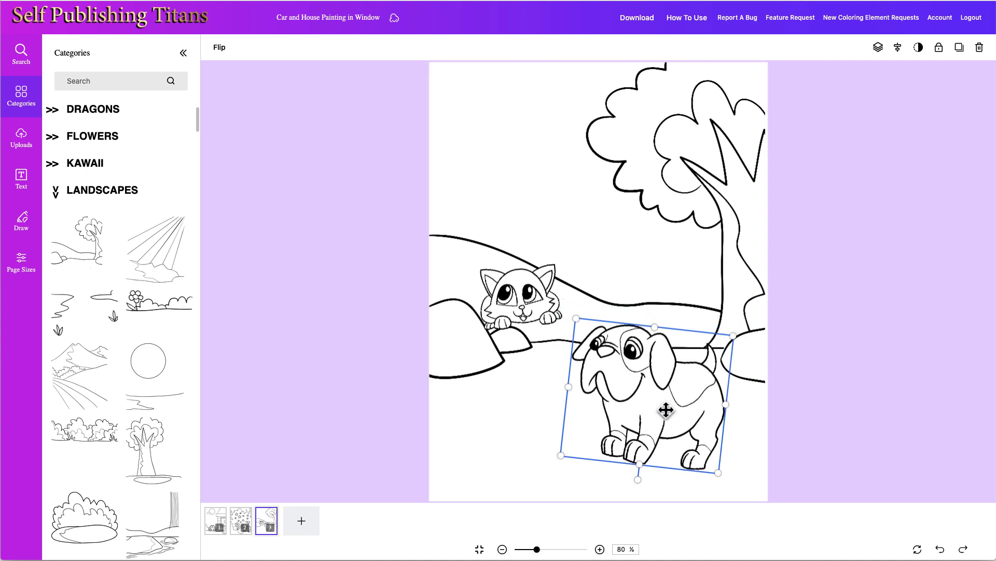
left_click_drag(543, 311, 553, 301)
left_click_drag(538, 337, 535, 339)
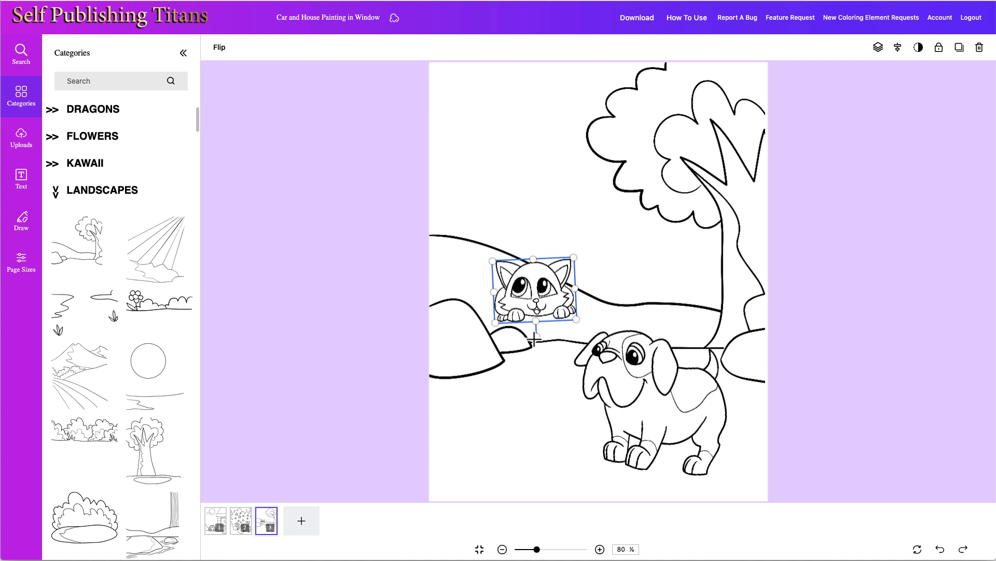
Step: Move the dog left to below the cat and flip it horizontally so it faces the other way
left_click_drag(667, 389, 589, 390)
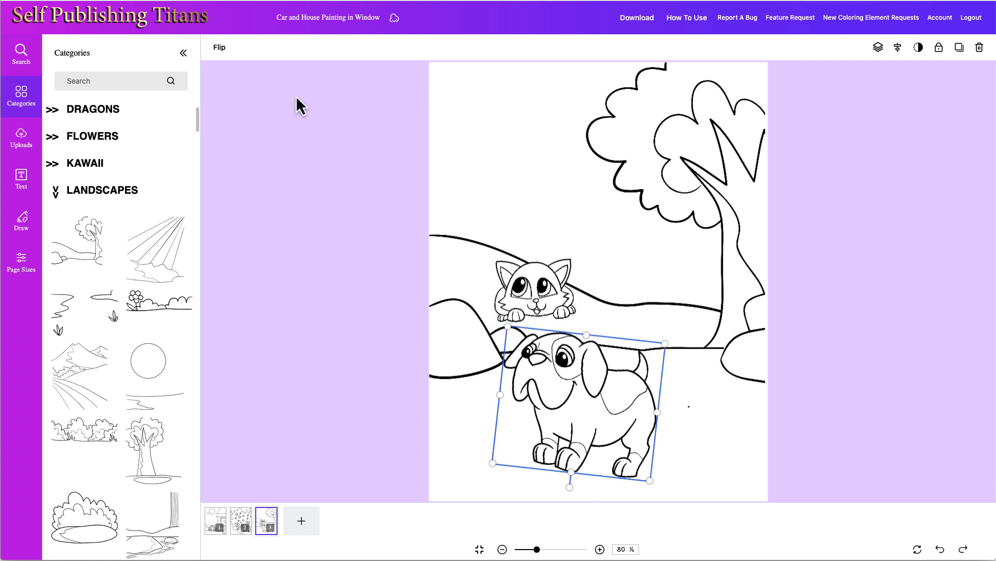
left_click(220, 50)
left_click(226, 77)
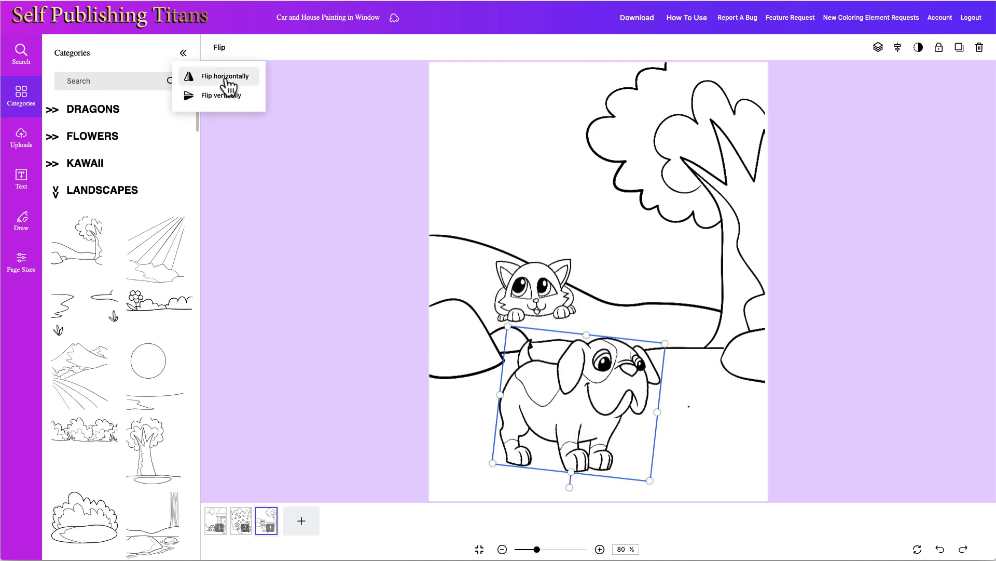
Step: Place the dog at the page's lower left, straightened and slightly smaller, and move the cat to the base of the tree trunk
left_click_drag(583, 407, 536, 410)
left_click_drag(524, 488, 543, 488)
left_click_drag(602, 329, 587, 346)
left_click_drag(540, 286, 676, 342)
left_click(831, 384)
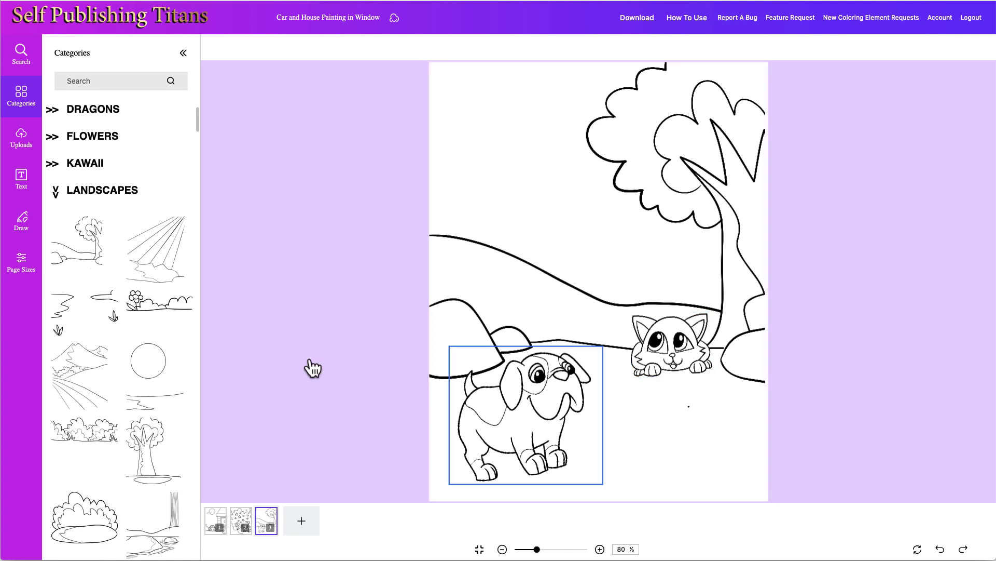
Step: Insert a single-stem flower with two leaves from the Flowers category and place it in the page's lower right area
left_click(53, 138)
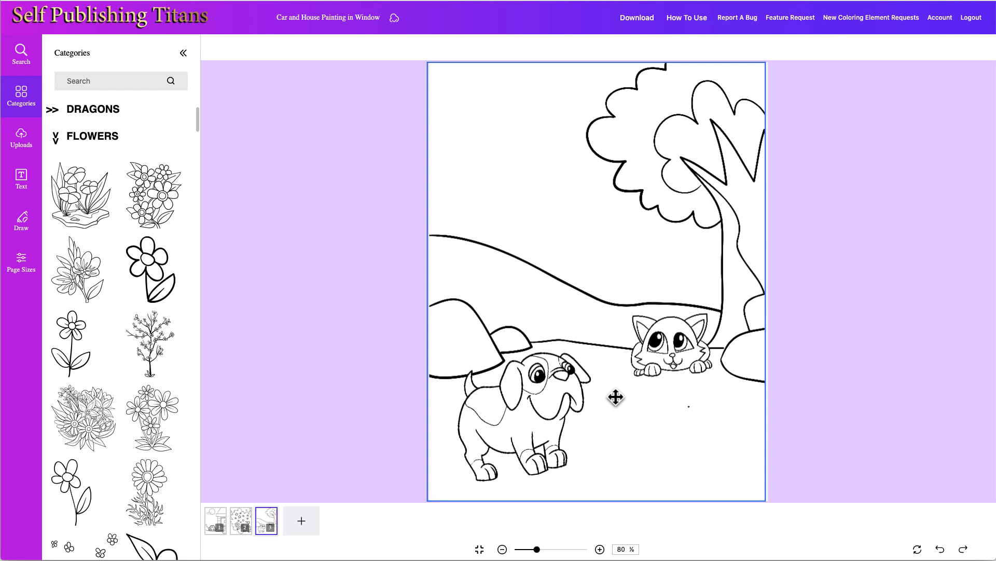
left_click_drag(723, 62, 700, 435)
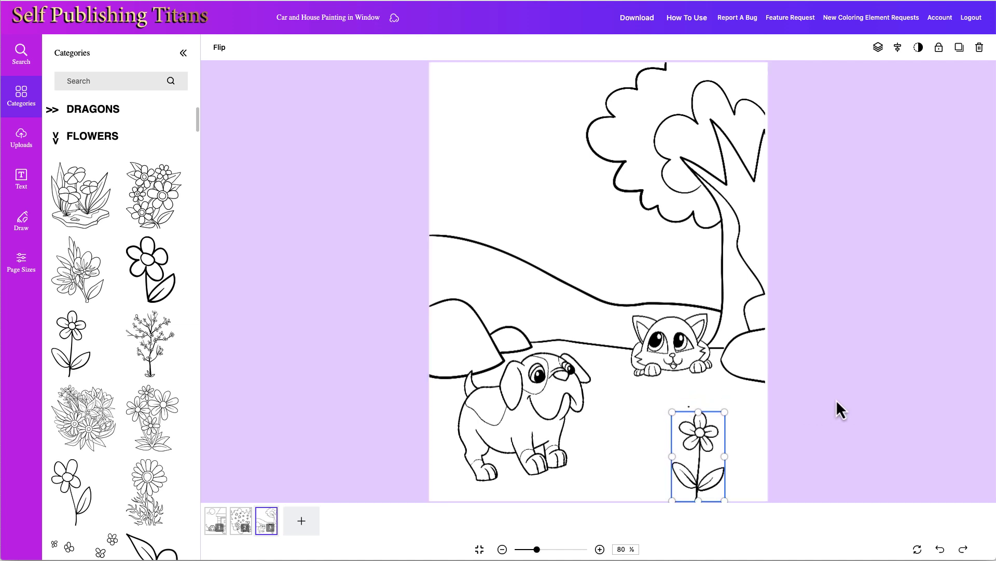
Step: Copy and paste the flower, place the copy directly left of the original, and move the cat slightly down
right_click(697, 433)
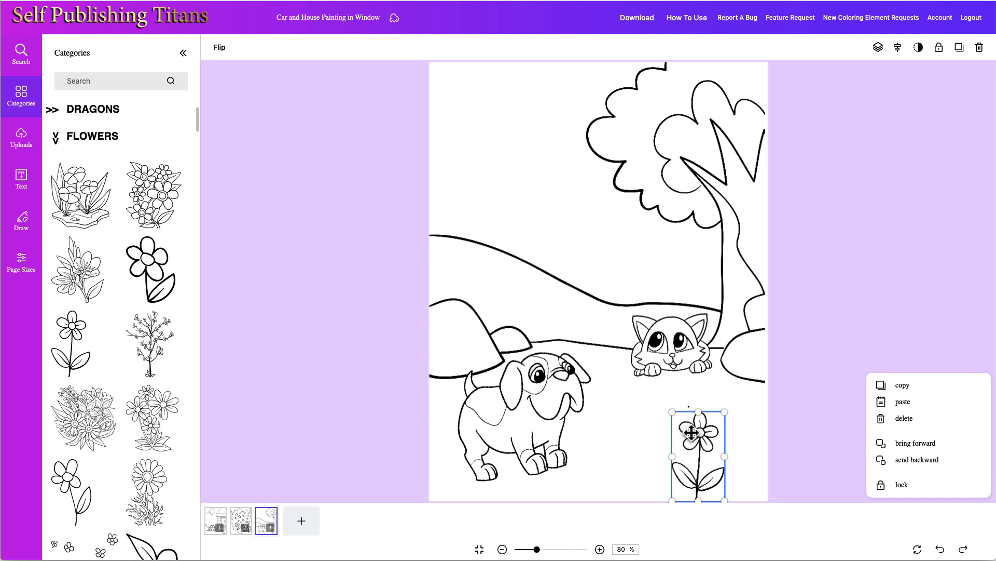
left_click(902, 387)
right_click(757, 414)
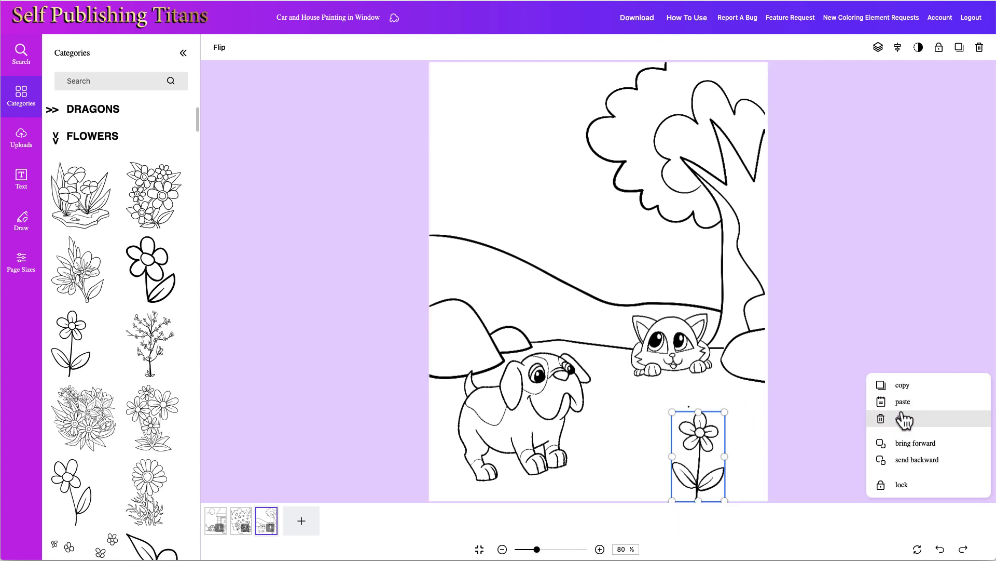
left_click(903, 401)
left_click_drag(696, 432, 658, 432)
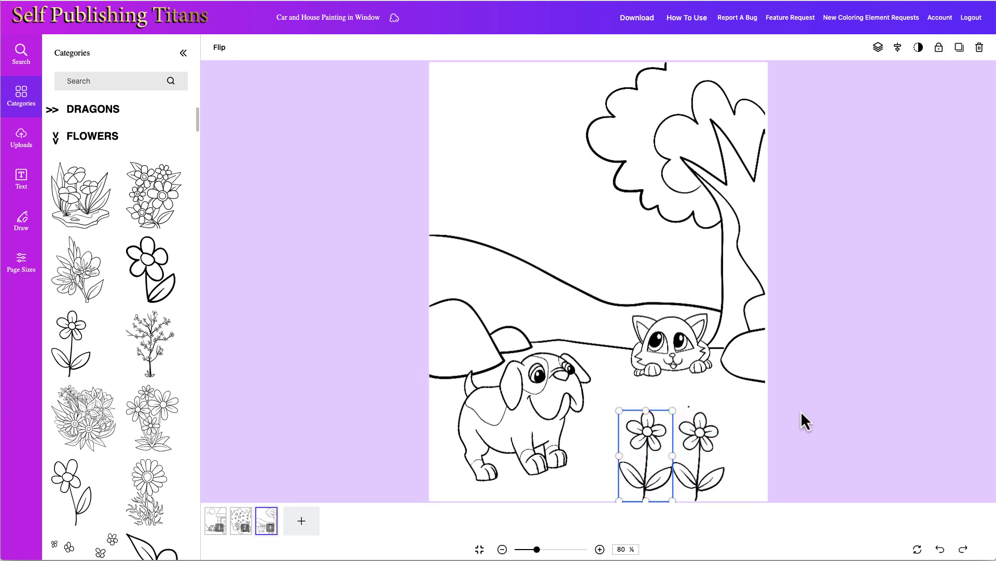
left_click(885, 417)
left_click_drag(677, 354, 681, 372)
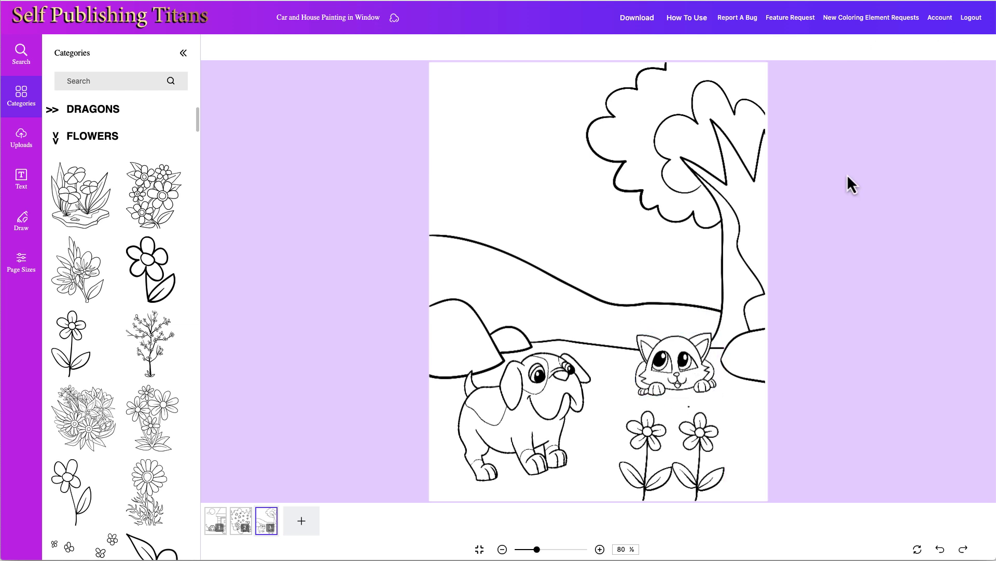
Step: Download the coloring pages as a PDF and open the downloaded file
left_click(636, 24)
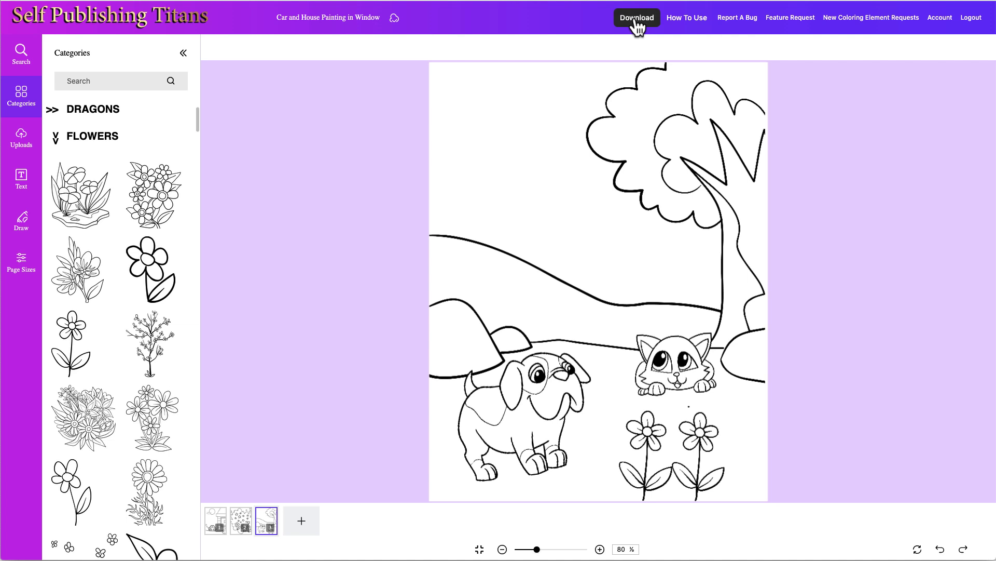
left_click(112, 551)
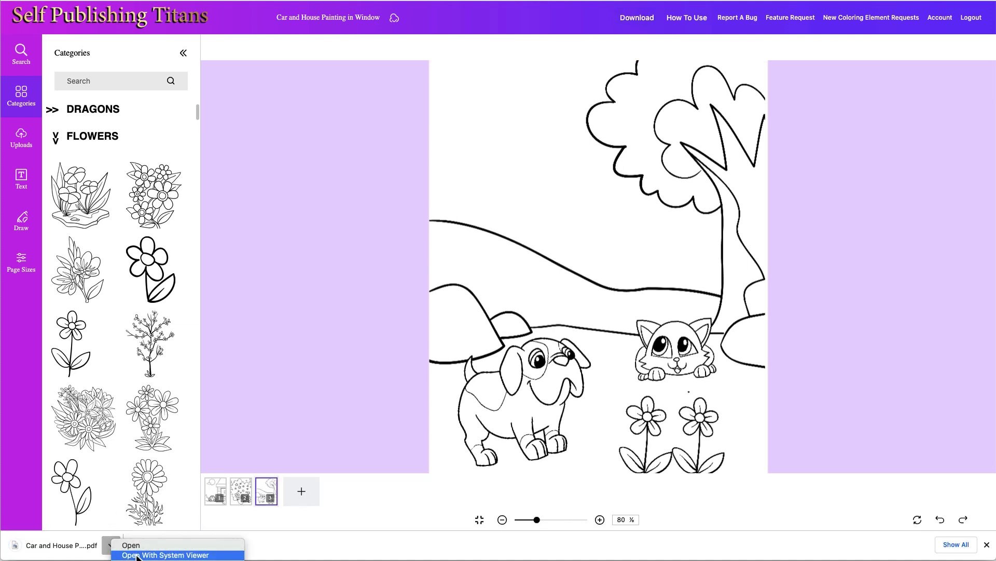
left_click(132, 543)
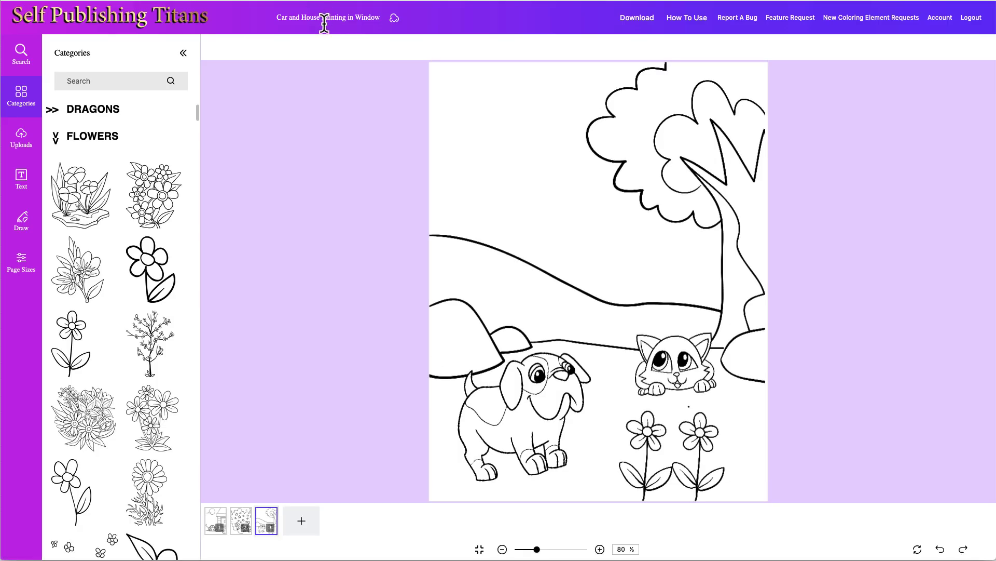
Step: Examine the document title, each of the three pages, and the individual elements on the third page
mouse_move(393, 29)
left_click_drag(376, 18, 280, 19)
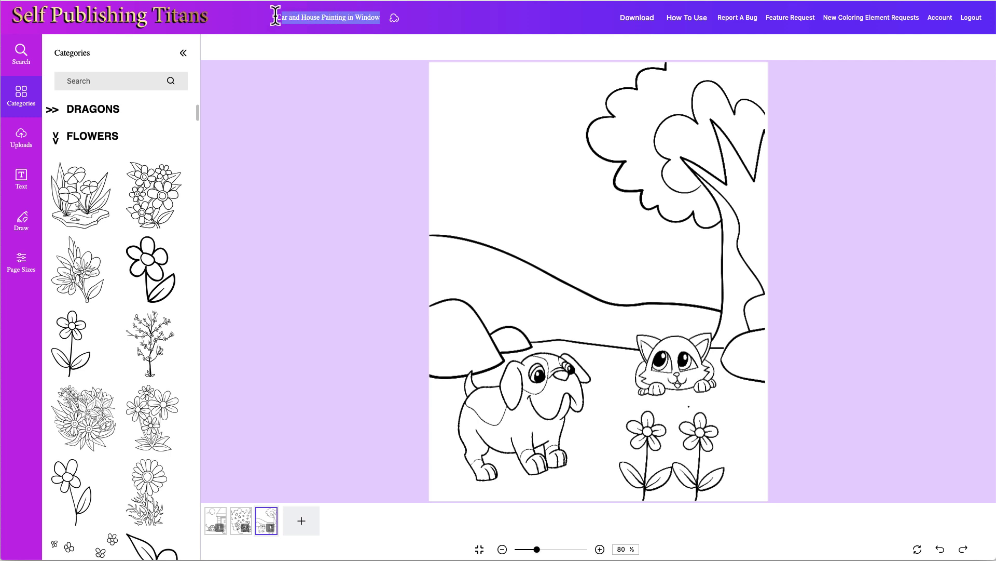
left_click(219, 523)
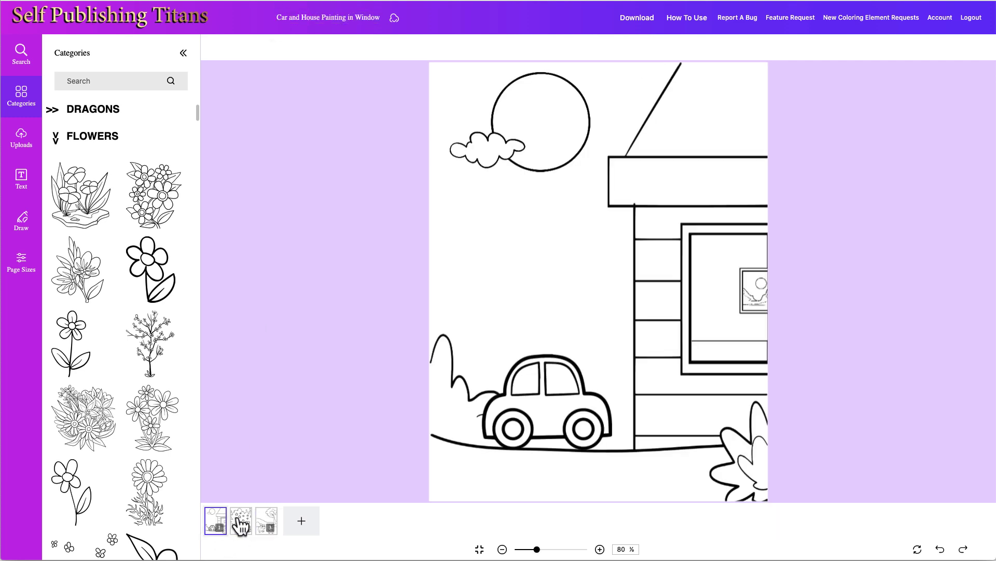
left_click(241, 522)
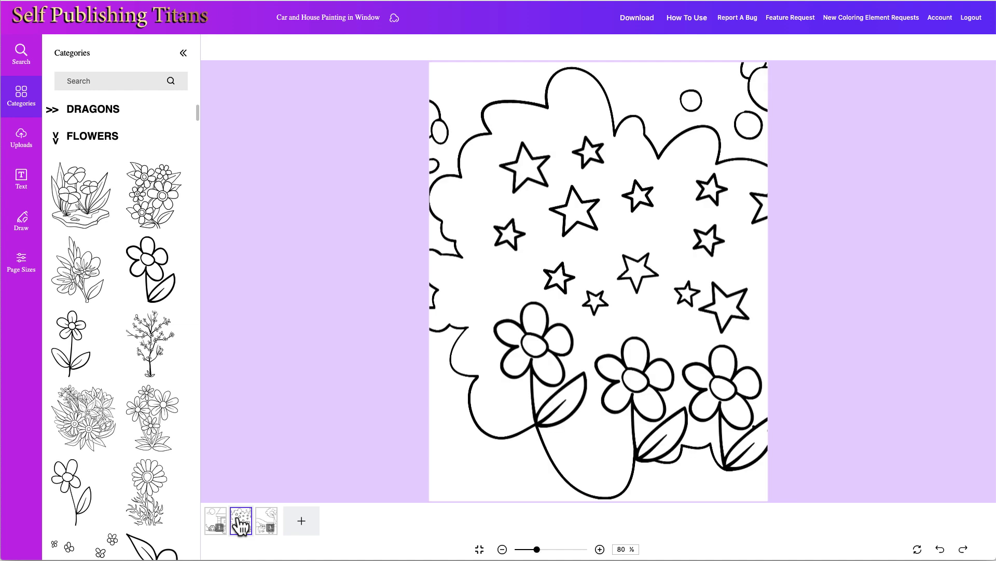
left_click(269, 522)
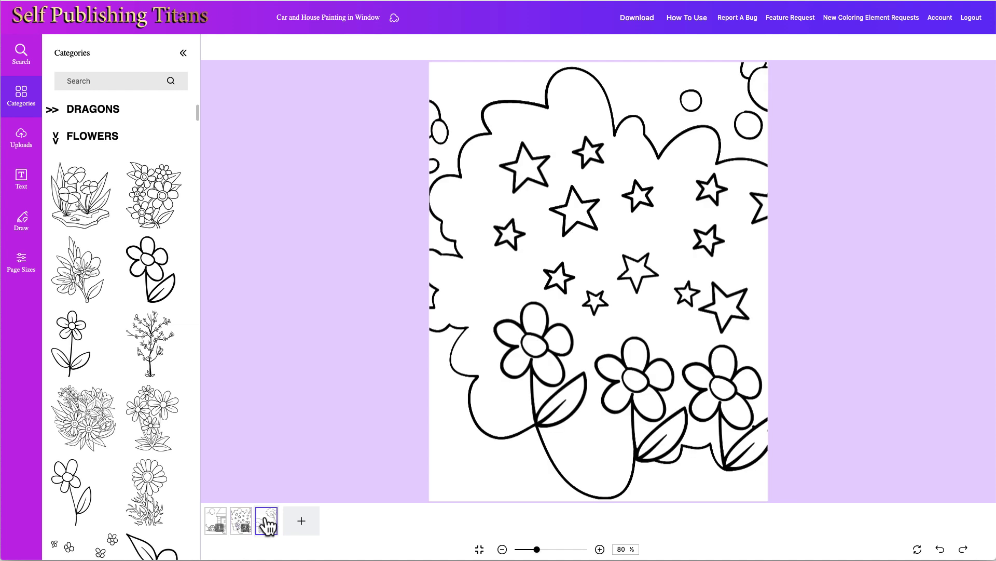
left_click(491, 391)
left_click(659, 383)
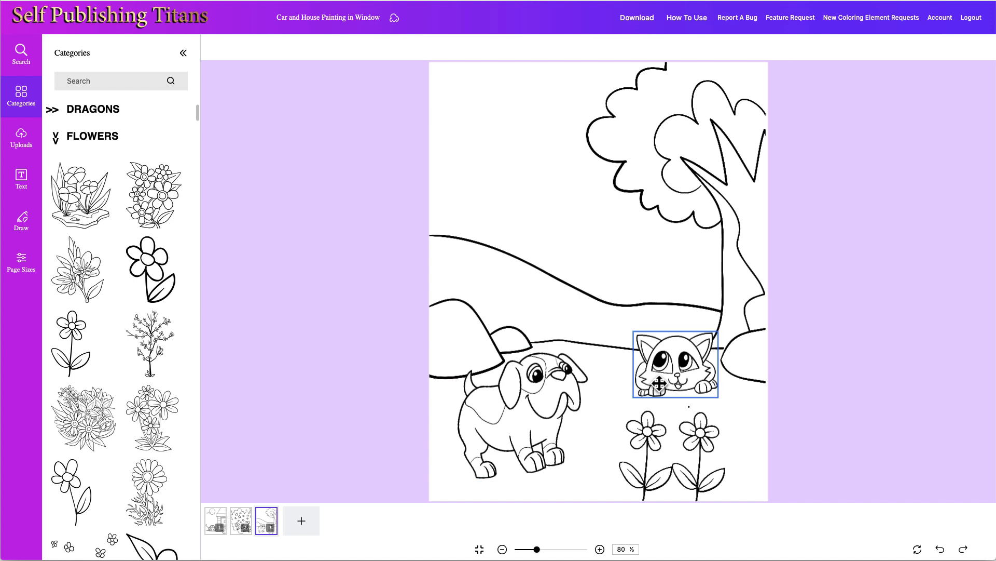
left_click(639, 452)
left_click(692, 448)
left_click(726, 291)
left_click(416, 182)
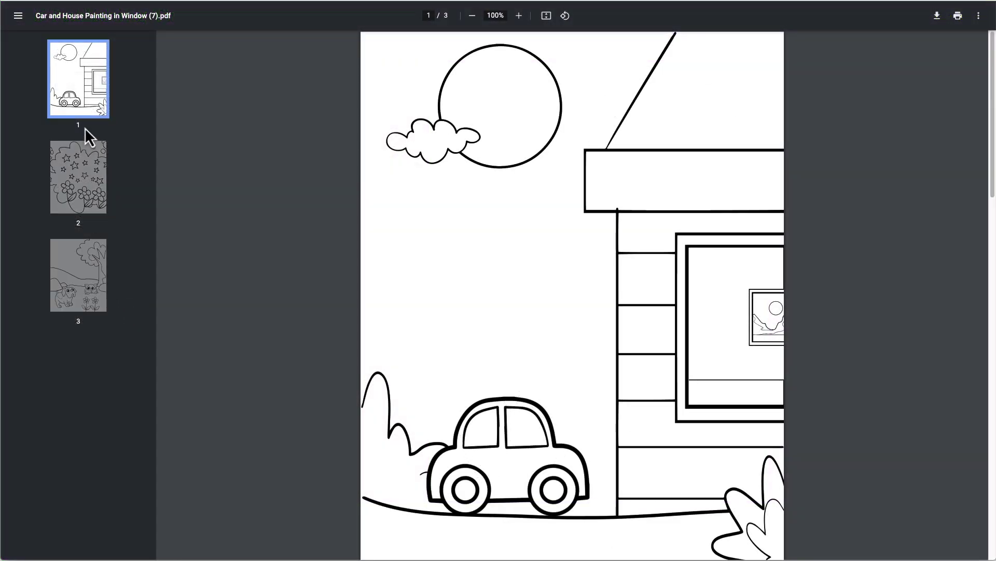
Step: View pages 2 and 3 of the downloaded PDF in the PDF viewer
left_click(91, 171)
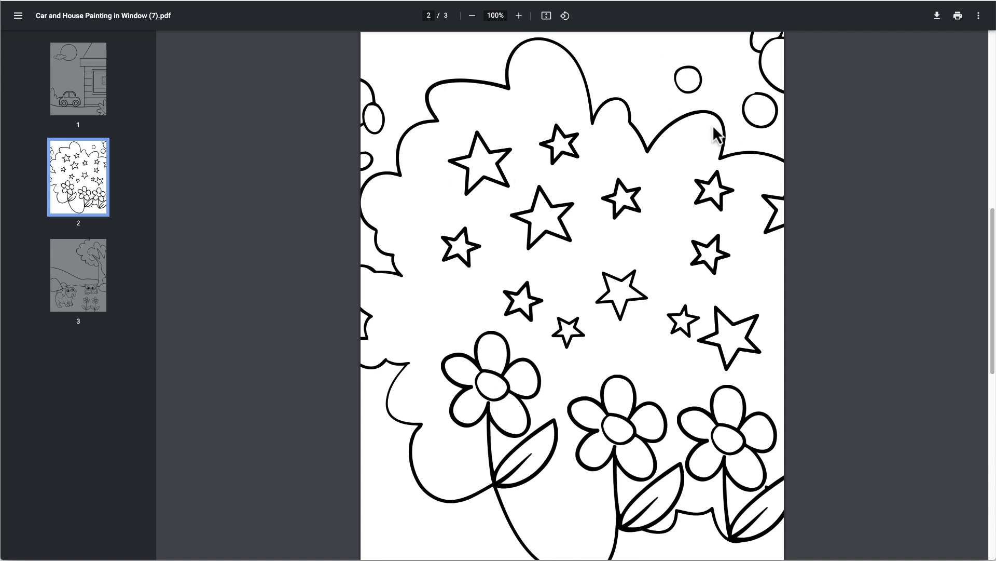
left_click(82, 311)
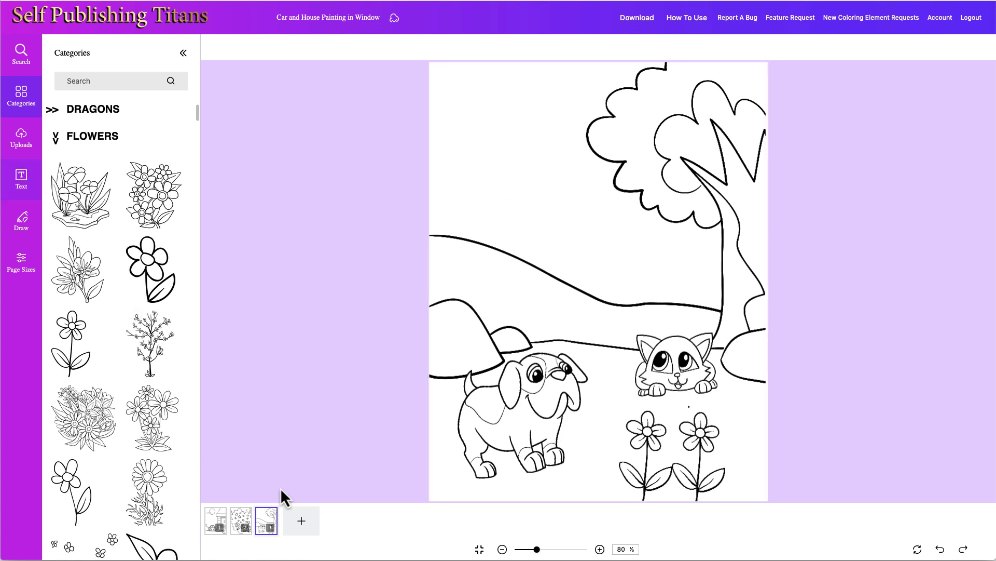
Step: Insert a default text box on a new fourth page in the coloring page editor and apply Hollow, Splice, Neon and Shadow effects in turn
left_click(25, 182)
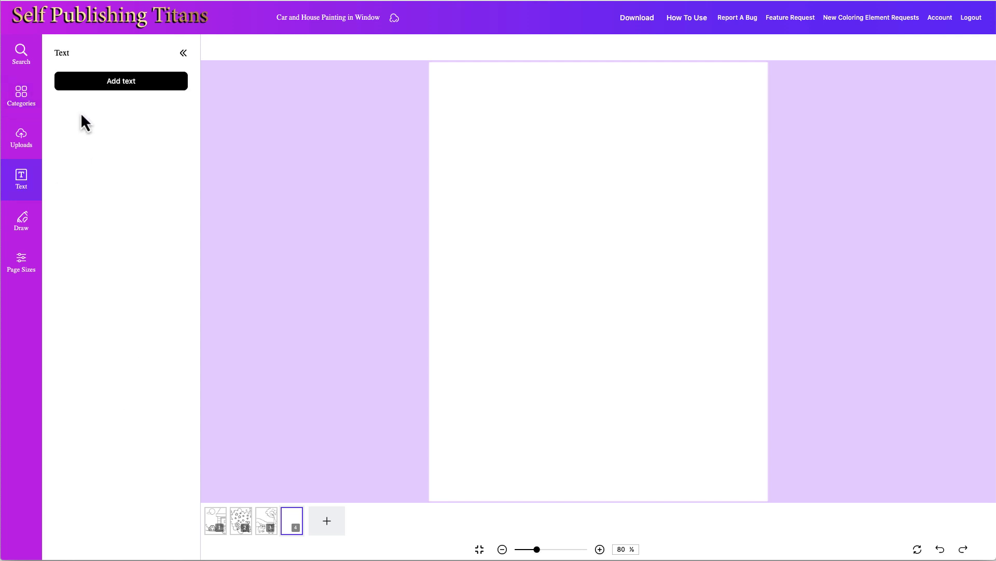
left_click(101, 89)
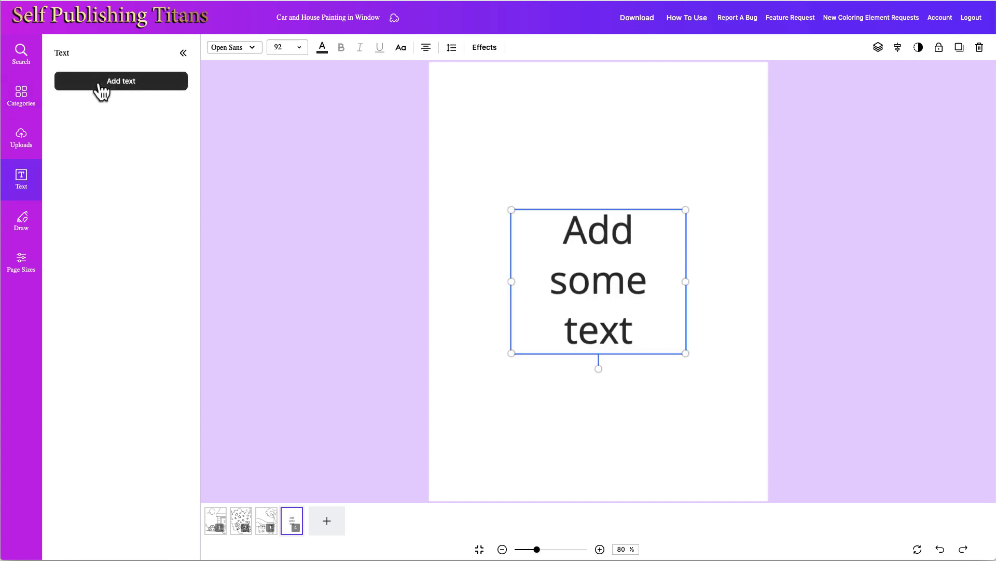
left_click(487, 49)
left_click(84, 168)
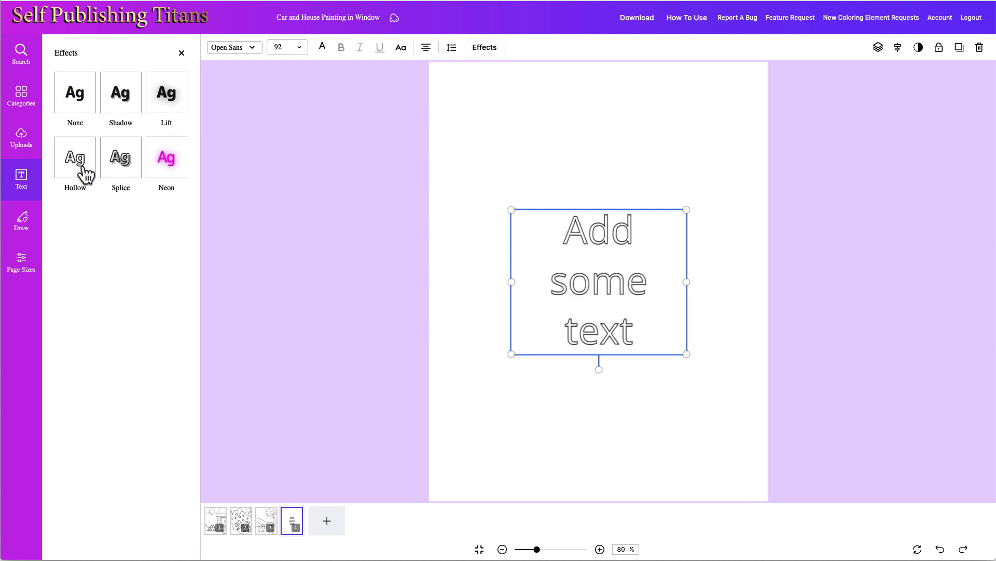
left_click(128, 166)
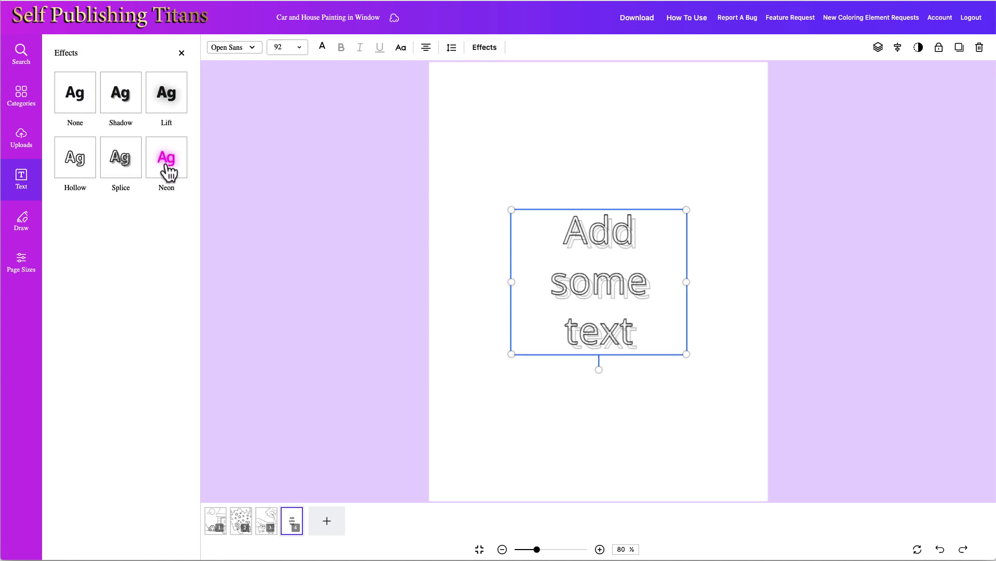
left_click(168, 165)
left_click(121, 100)
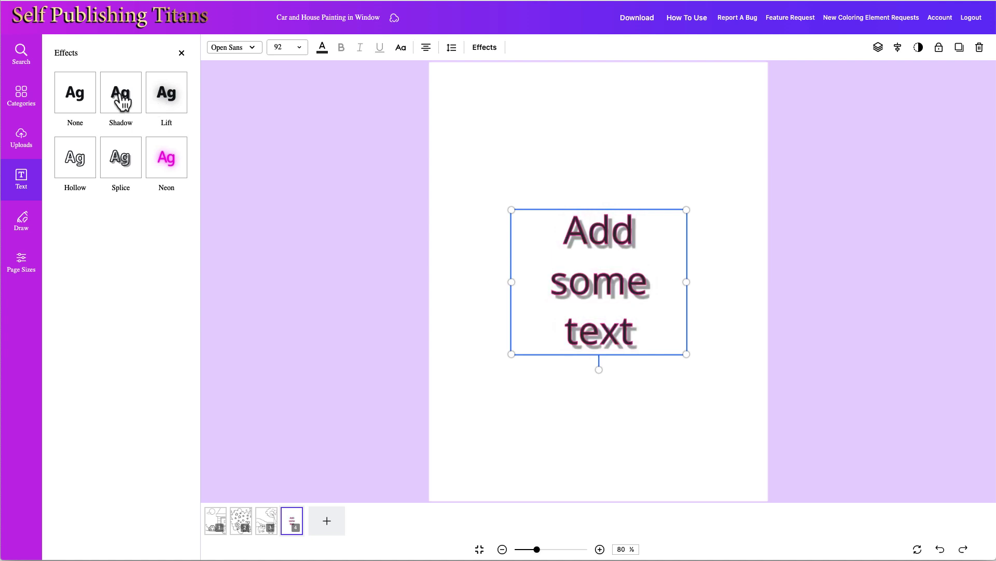
Step: Add a fifth page and draw a red smiley face freehand on it, with thinner zigzag hair at stroke size 7
left_click(327, 522)
left_click(26, 223)
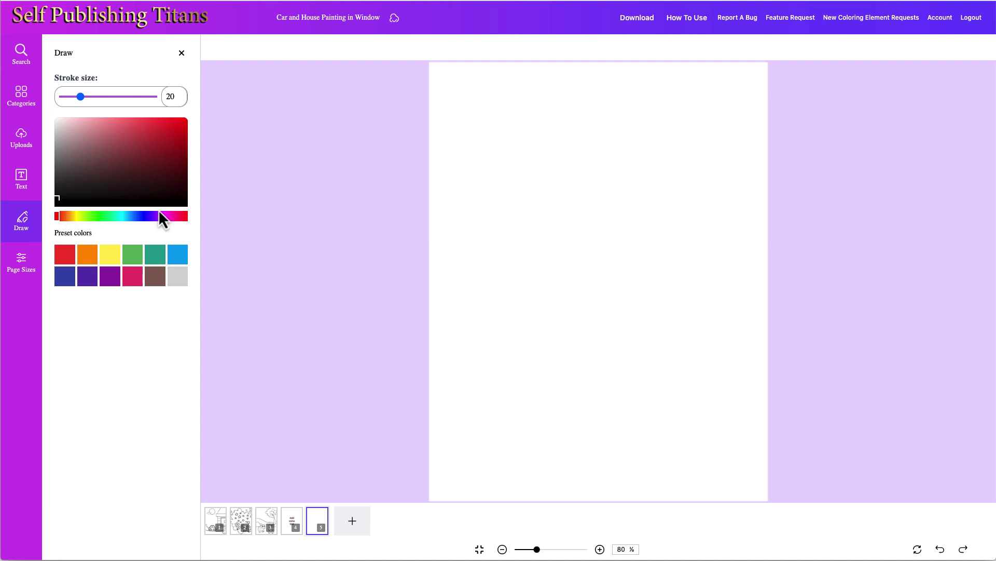
mouse_move(538, 178)
left_mouse_down()
mouse_move(508, 220)
mouse_move(597, 262)
mouse_move(607, 174)
mouse_move(534, 170)
left_mouse_up()
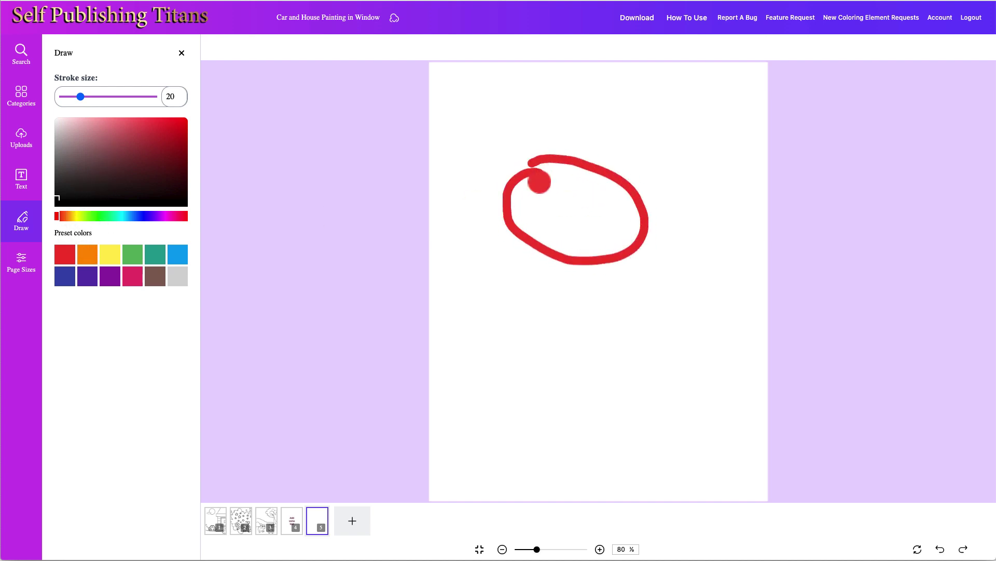
left_click(552, 201)
left_click(581, 200)
left_click(573, 218)
mouse_move(543, 217)
left_mouse_down()
mouse_move(565, 235)
mouse_move(600, 221)
left_mouse_up()
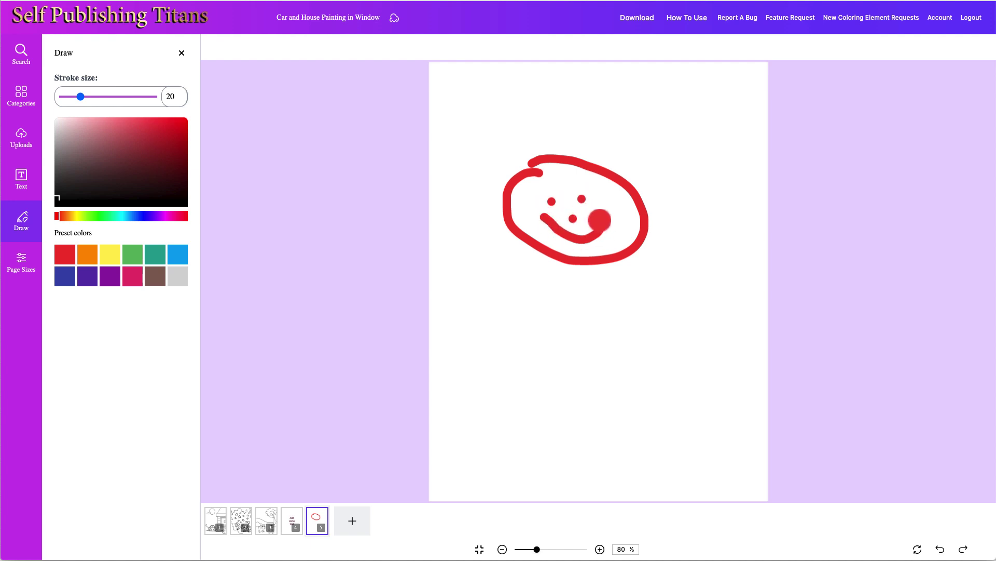
left_click_drag(82, 99, 69, 97)
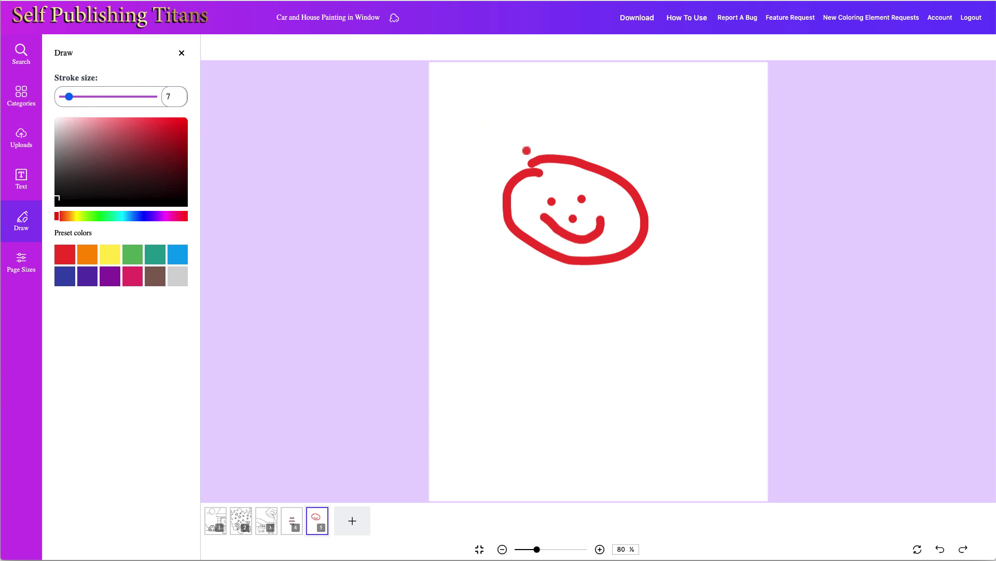
mouse_move(593, 159)
left_mouse_down()
mouse_move(628, 165)
mouse_move(644, 181)
left_mouse_up()
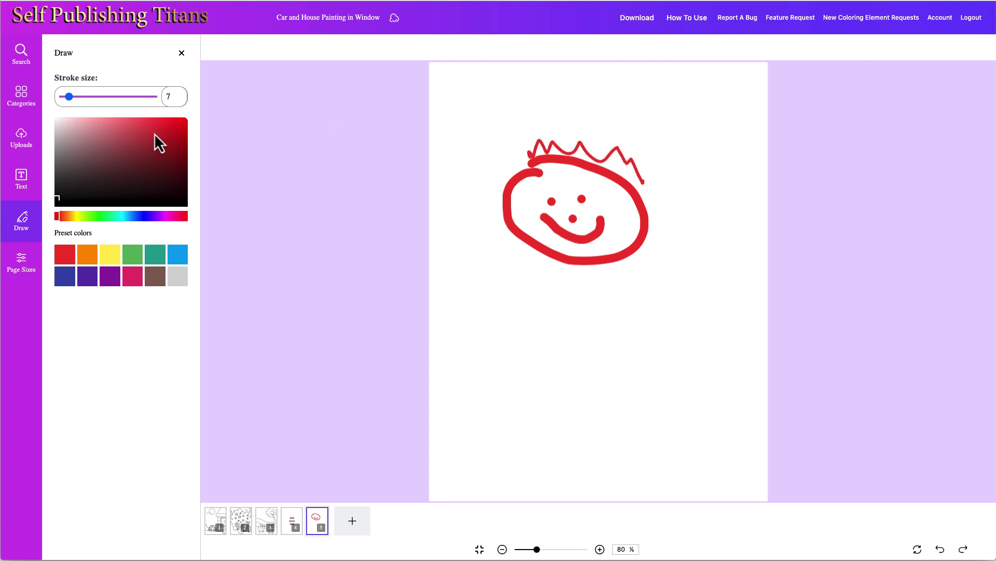
Step: Upload 03.png from the B&W_Character_PNG folder, insert the pirate girl, shrink her to about 60% and move her to the page's lower right
left_click(22, 146)
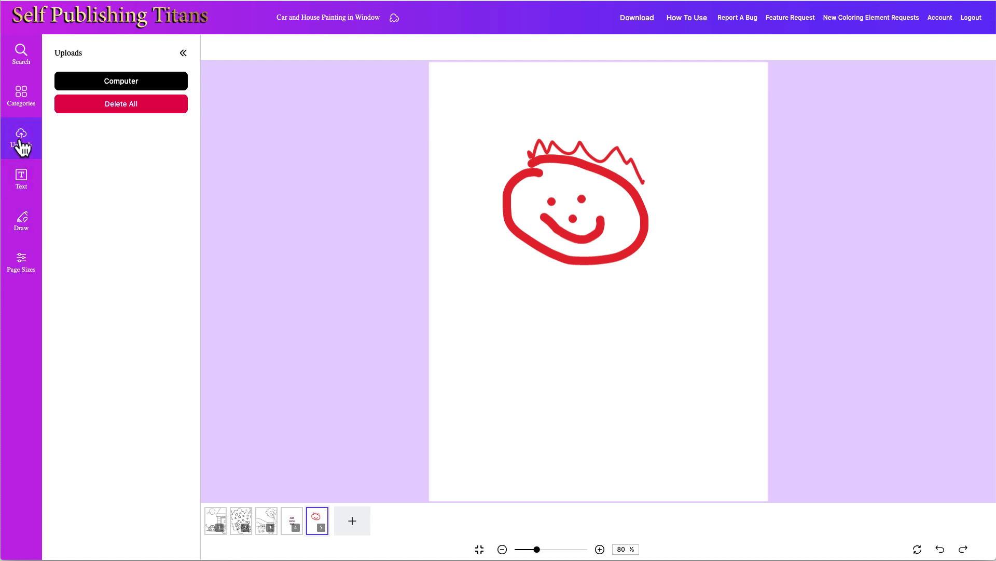
left_click(121, 83)
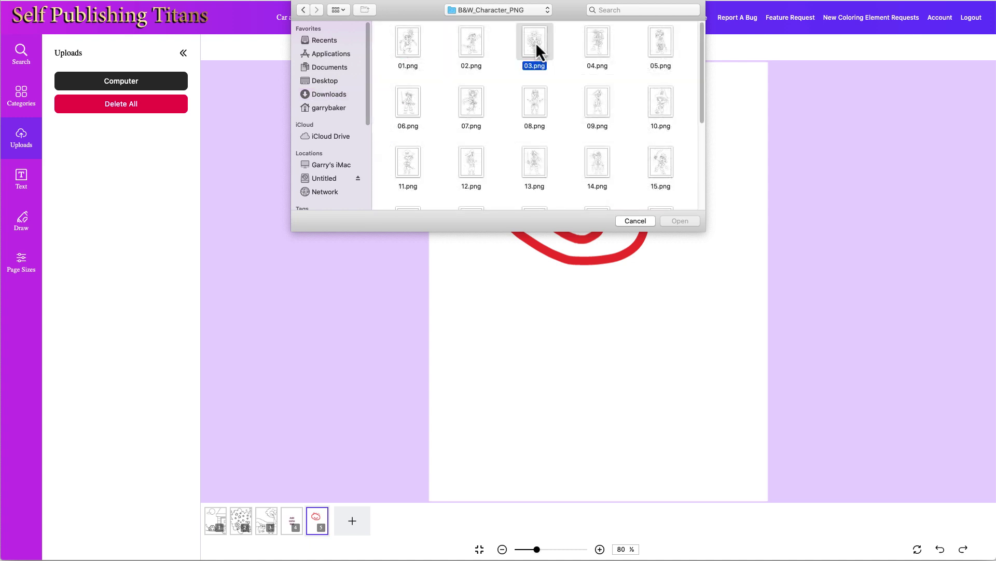
double_click(536, 42)
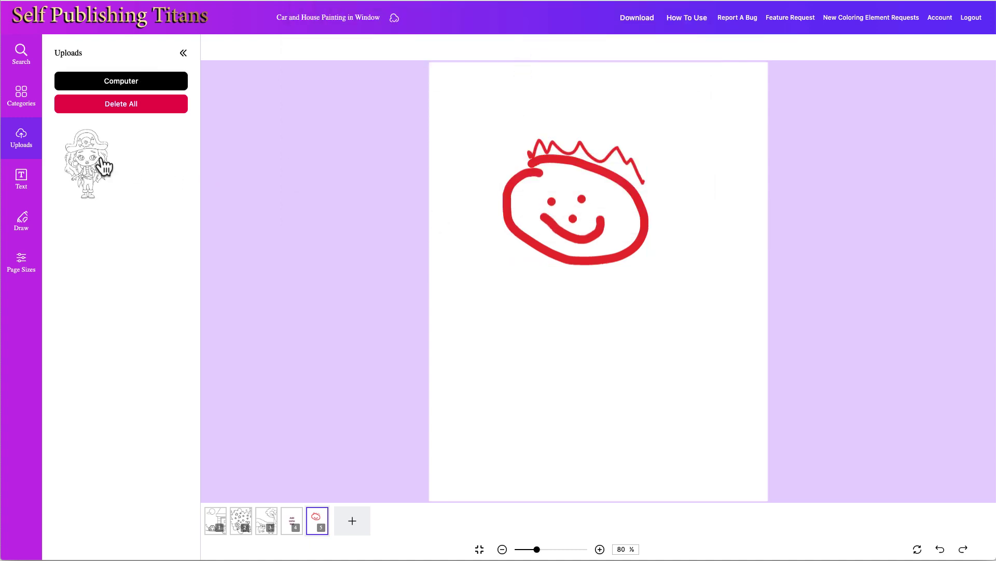
left_click(95, 172)
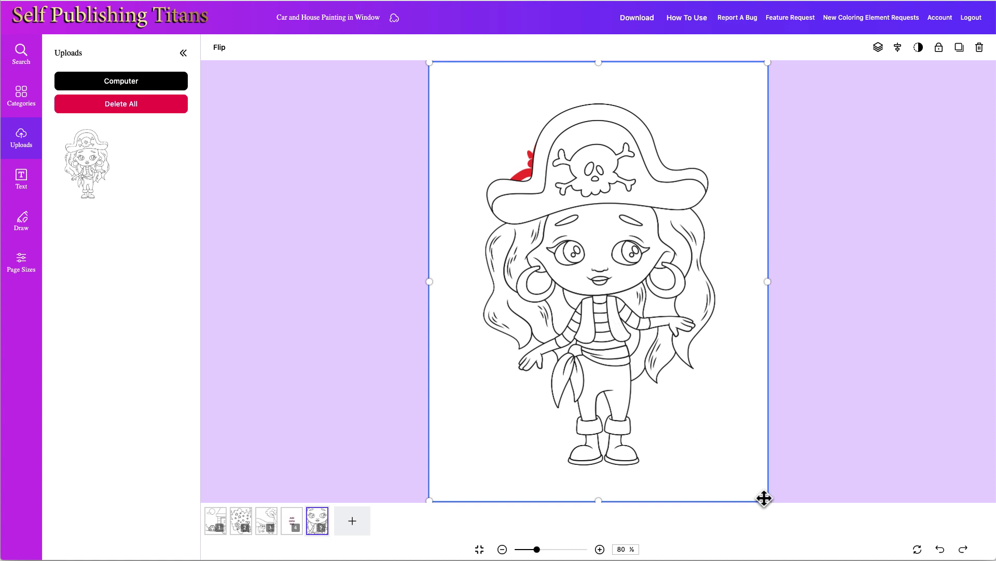
mouse_move(761, 496)
left_mouse_down()
mouse_move(650, 349)
mouse_move(609, 329)
left_mouse_up()
mouse_move(531, 189)
left_mouse_down()
mouse_move(554, 269)
mouse_move(659, 343)
mouse_move(660, 324)
left_mouse_up()
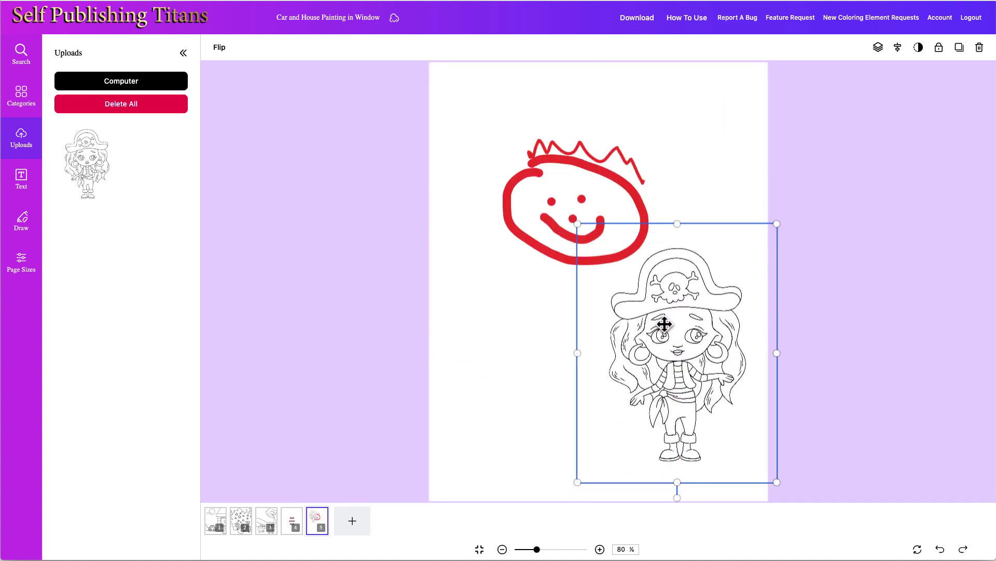
Step: Delete the zigzag hair, the face outline and the right eye of the drawing, along with the pirate girl image
left_click(551, 150)
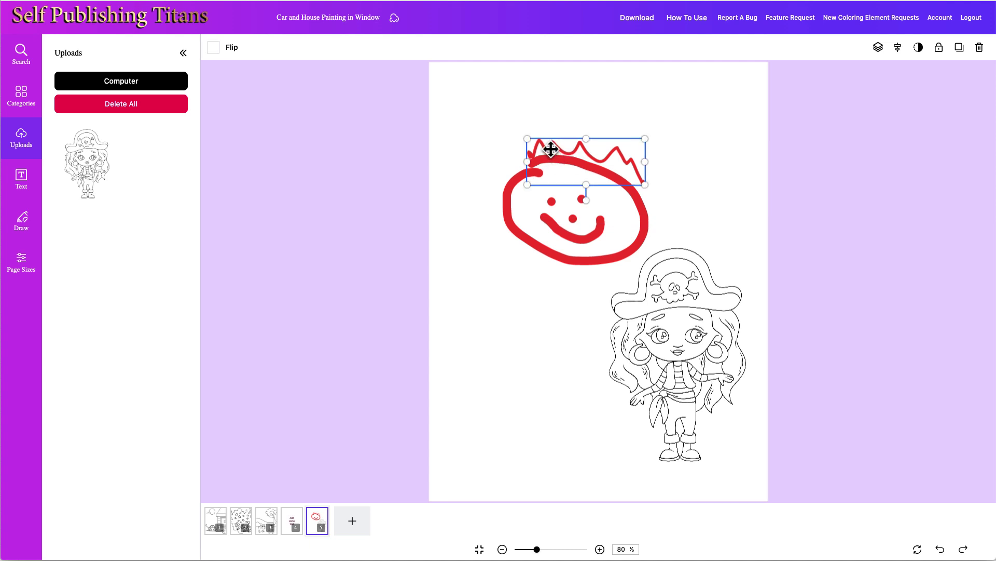
key("Delete")
left_click(571, 158)
key("Delete")
left_click(581, 197)
left_click(935, 71)
left_click(585, 224)
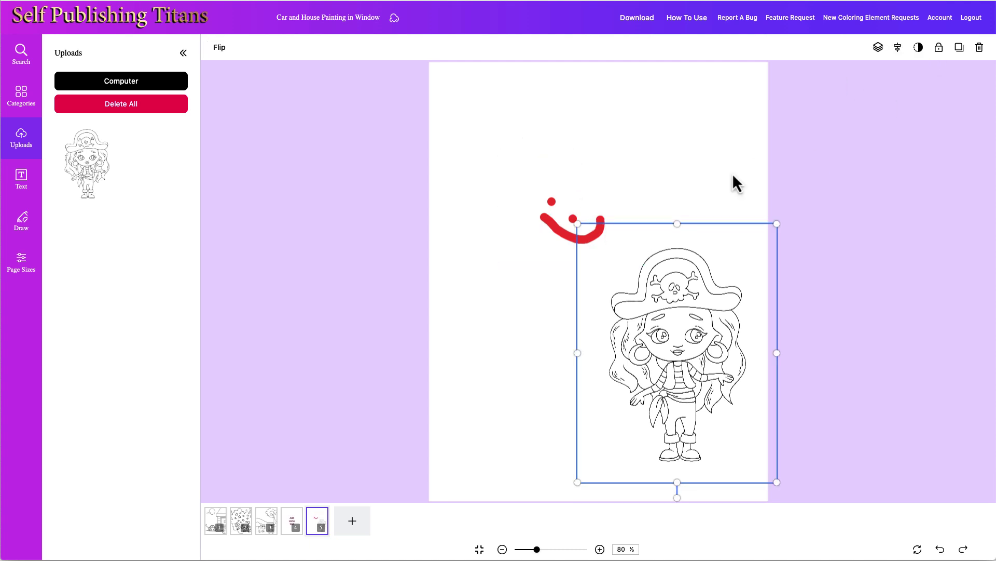
left_click(980, 48)
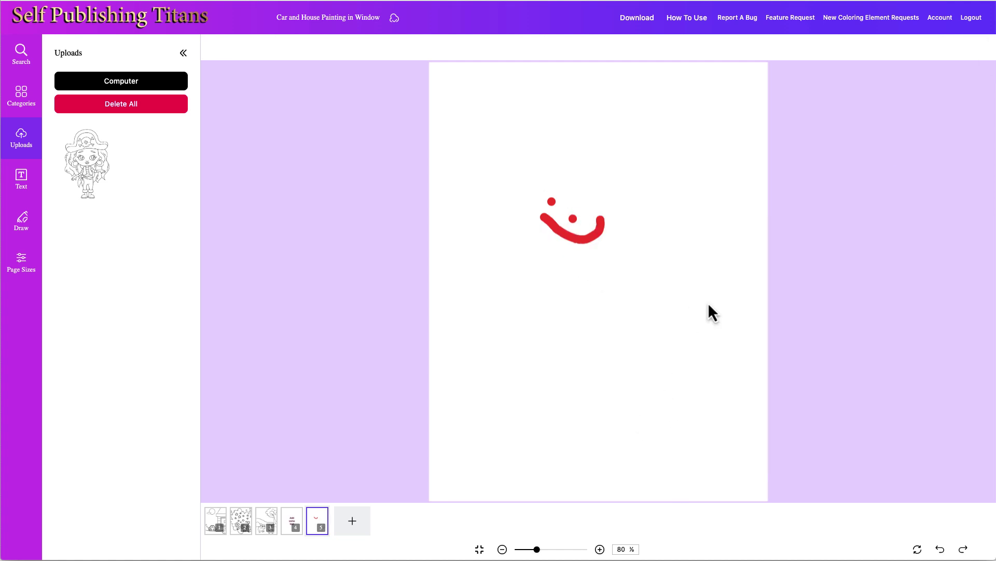
Step: Undo the recent deletions back to the face outline, and redo two of them
left_click(940, 550)
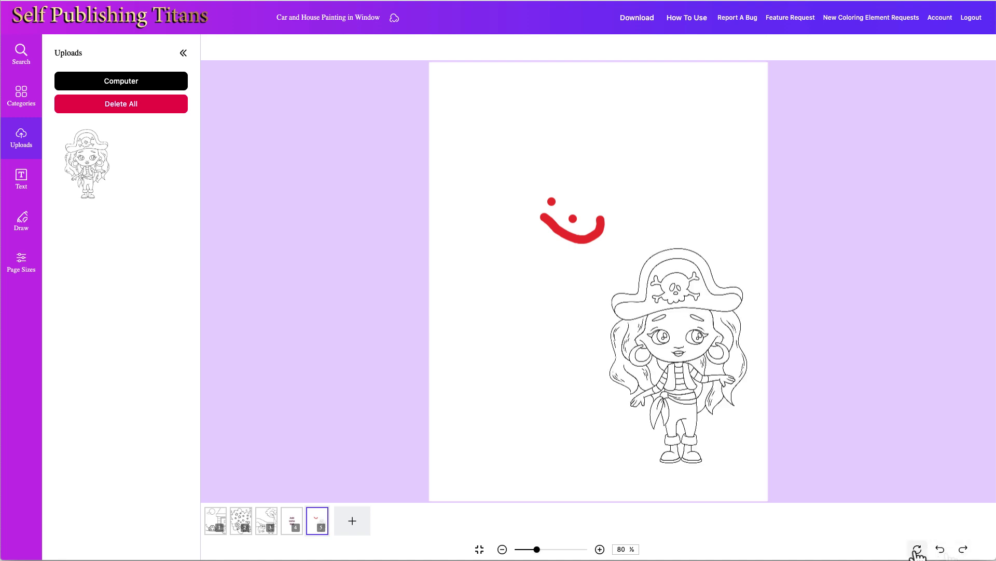
left_click(944, 553)
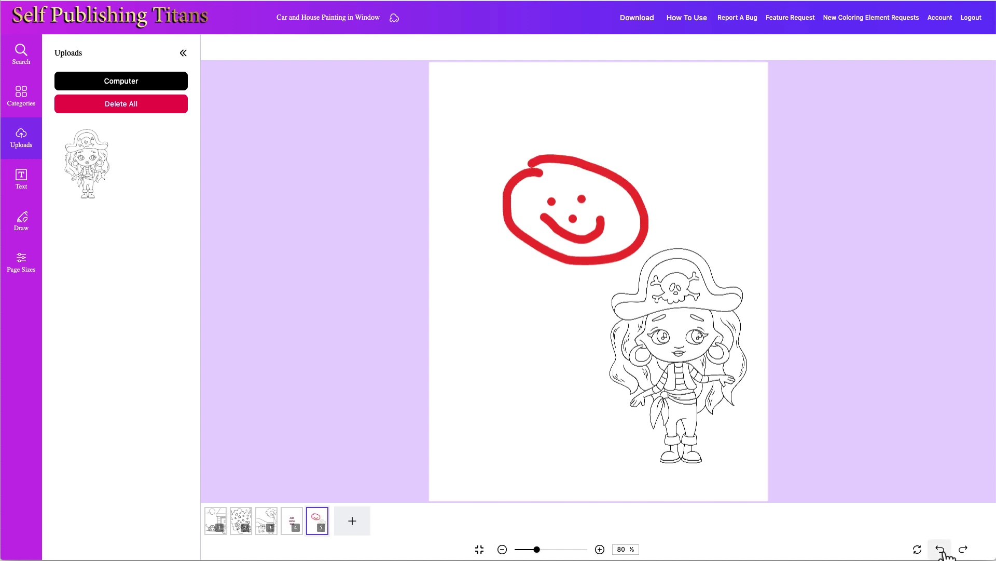
left_click(944, 553)
left_click(965, 554)
left_click(964, 554)
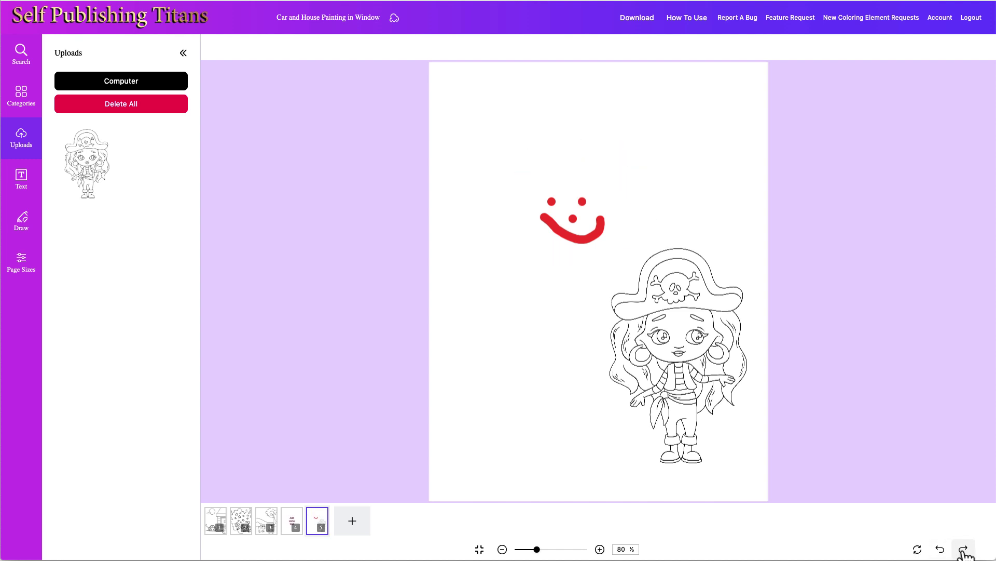
Step: Shift the pirate girl slightly up and left, duplicate her and place the copy in the page's upper left
left_click_drag(692, 331, 662, 317)
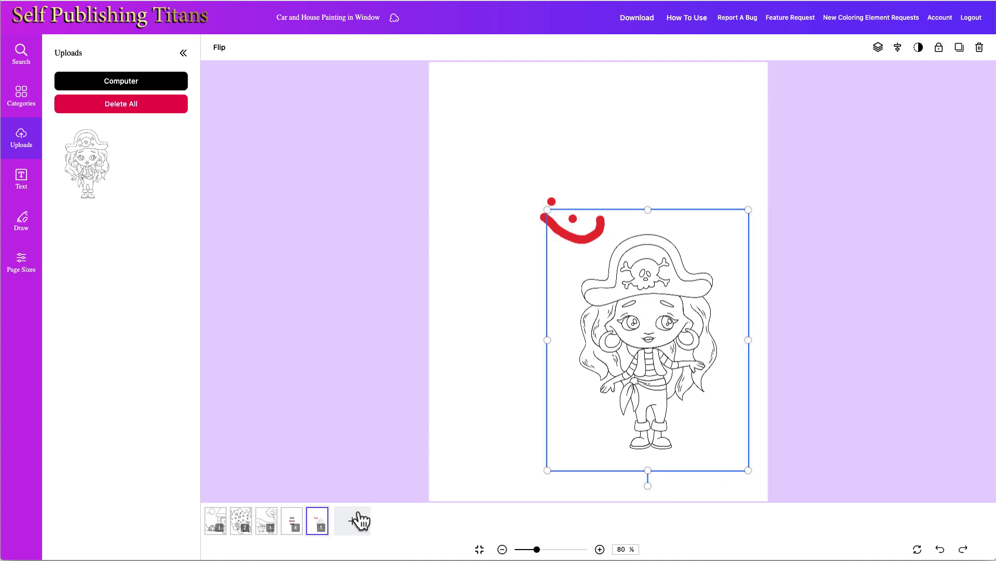
left_click(959, 48)
left_click_drag(683, 315, 544, 181)
Step: Delete the fifth page, duplicate the fourth page with the sample text, and open the duplicate
right_click(318, 519)
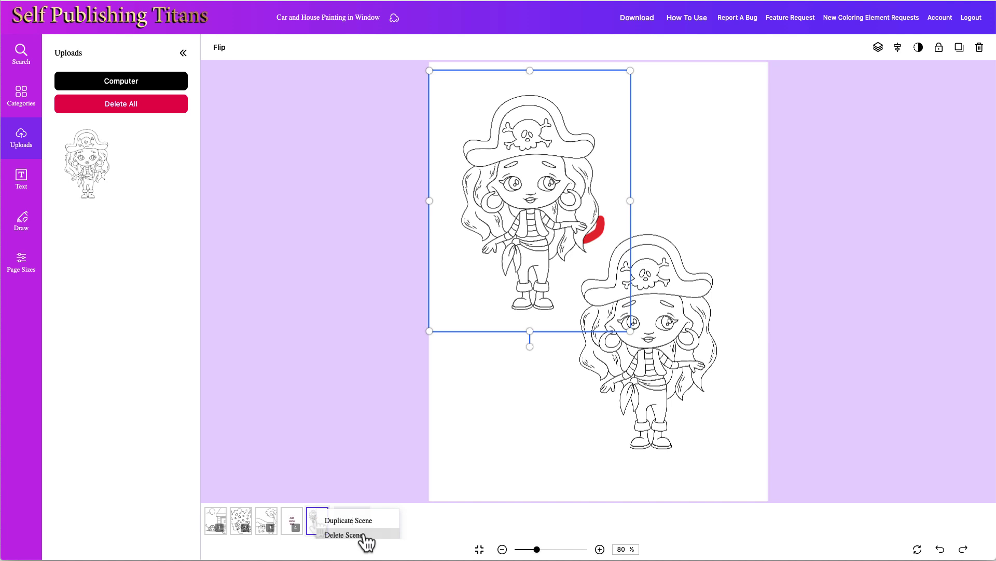
left_click(365, 535)
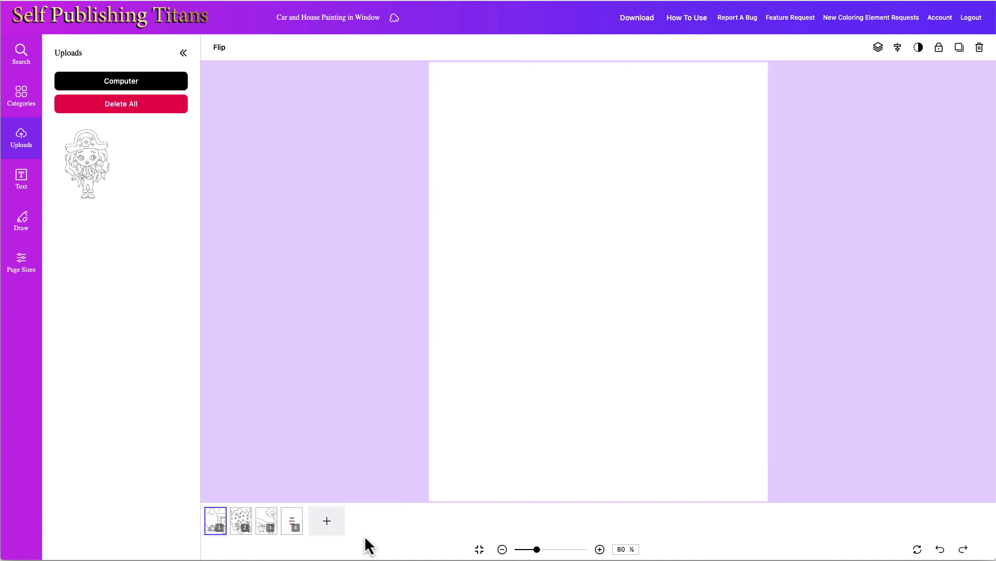
left_click(294, 519)
right_click(298, 521)
left_click(326, 515)
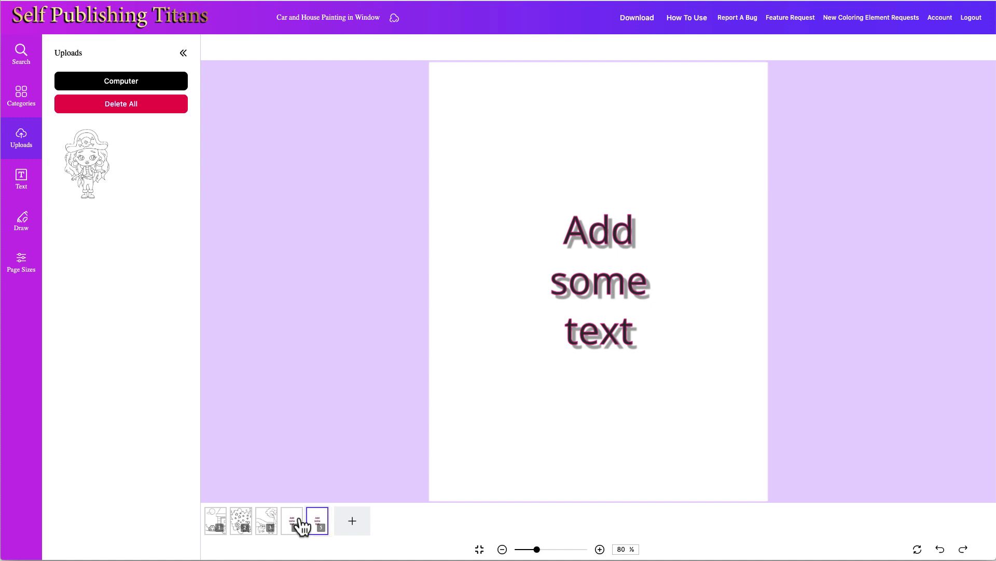
left_click(319, 522)
Step: Zoom the page out to 10% and dismiss the tip about moving the page, setting it not to show again
left_click_drag(537, 548, 515, 548)
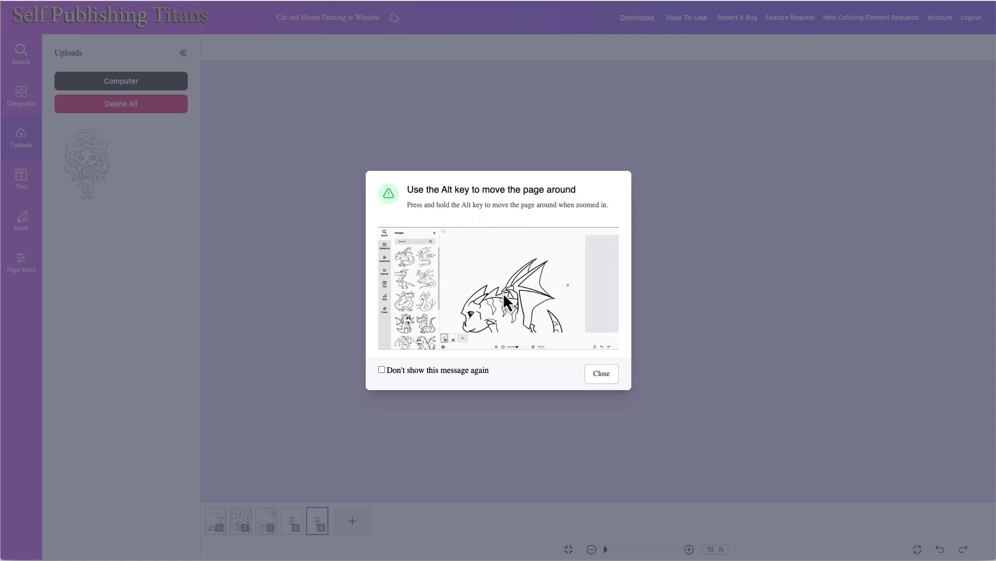
left_click(601, 374)
left_click(589, 281)
left_click(600, 549)
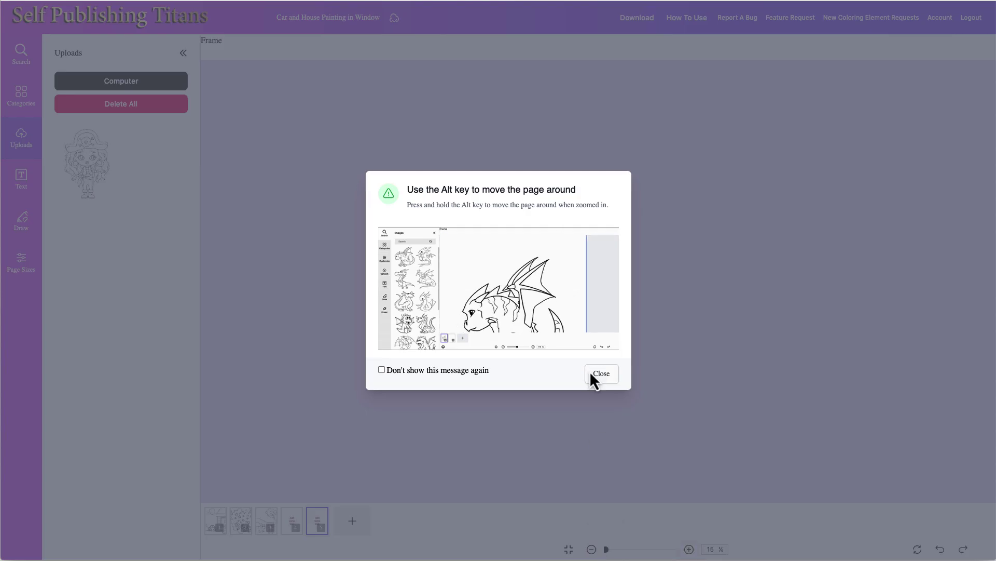
left_click(455, 373)
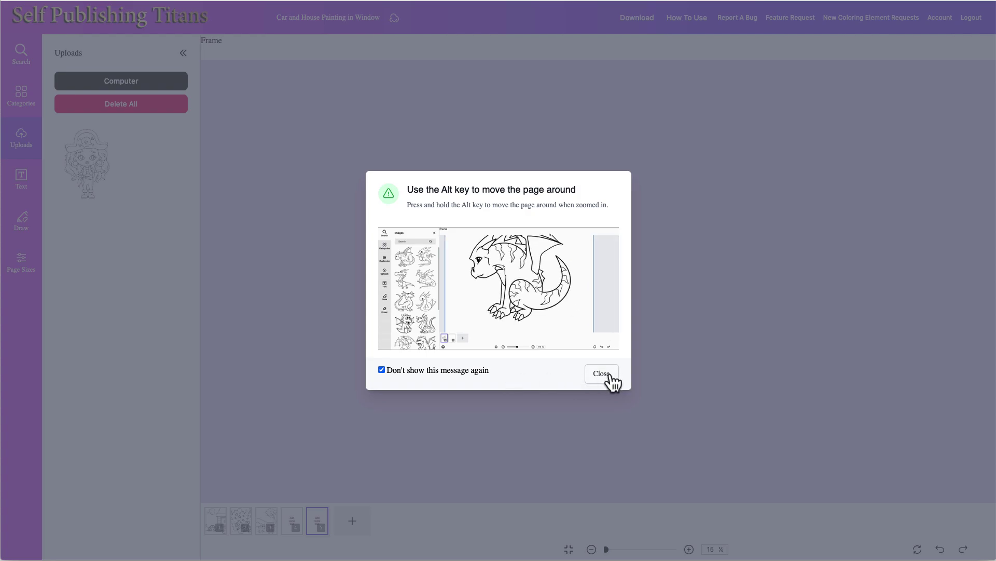
left_click(602, 373)
Step: Enlarge and reduce the view of the text page in increments, and fit the page to the window
left_click(600, 550)
left_click(600, 549)
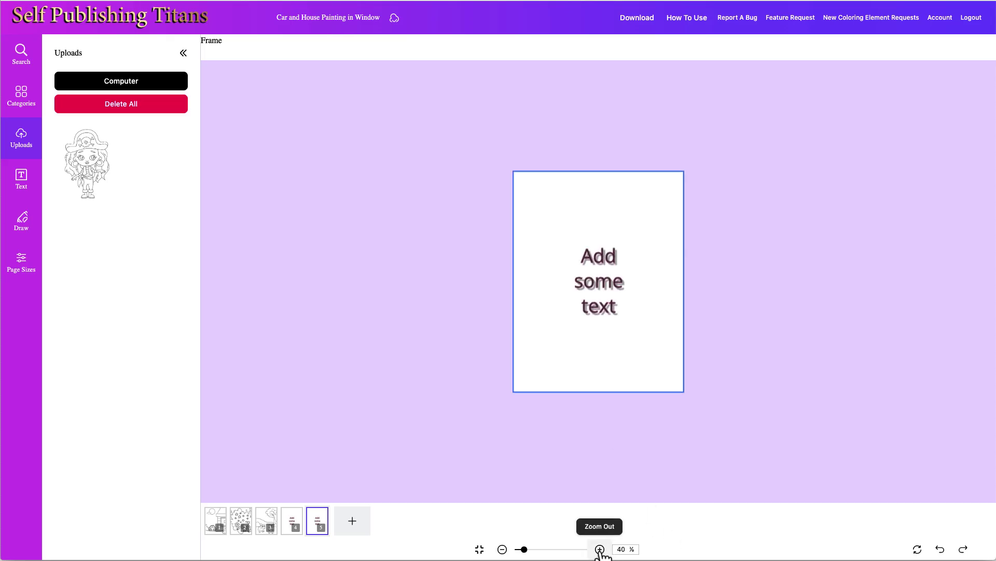
left_click(600, 550)
left_click(600, 550)
left_click(599, 549)
left_click(600, 549)
left_click(600, 549)
left_click(502, 549)
left_click(503, 549)
left_click(503, 549)
left_click(479, 549)
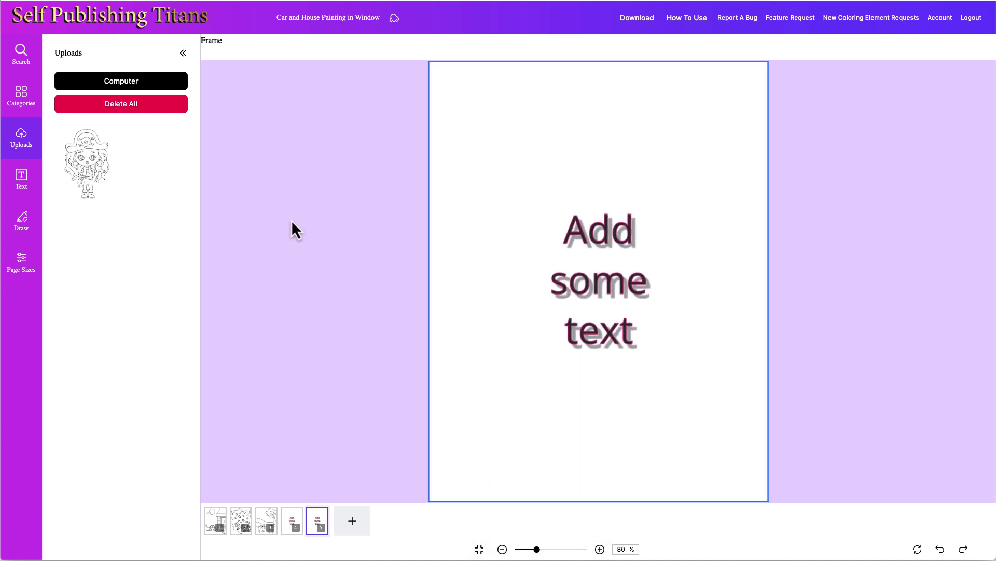
Step: Add a blank sixth page and browse the element categories, expanding Motivational Words, Dinosaur and Animals
left_click(358, 524)
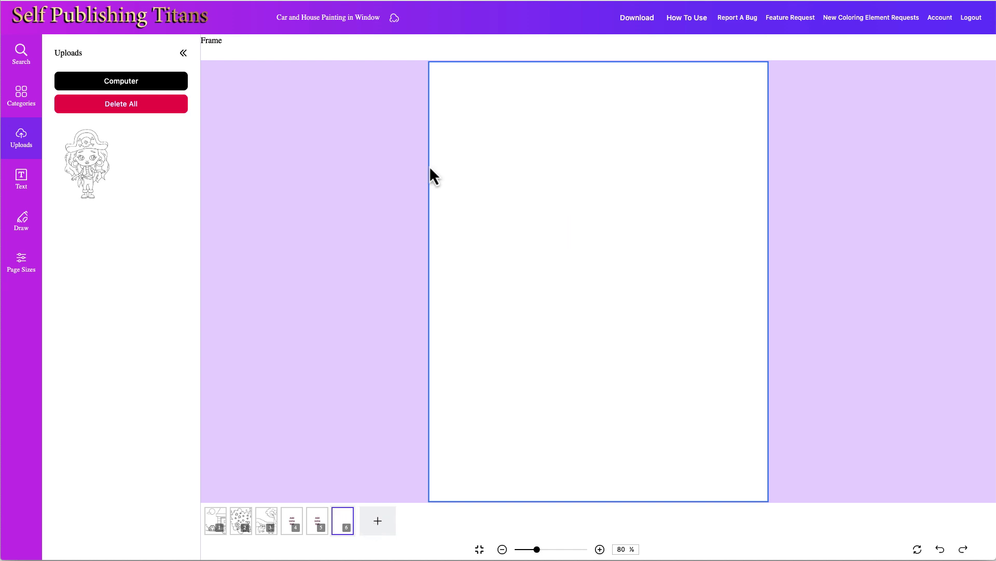
left_click(24, 102)
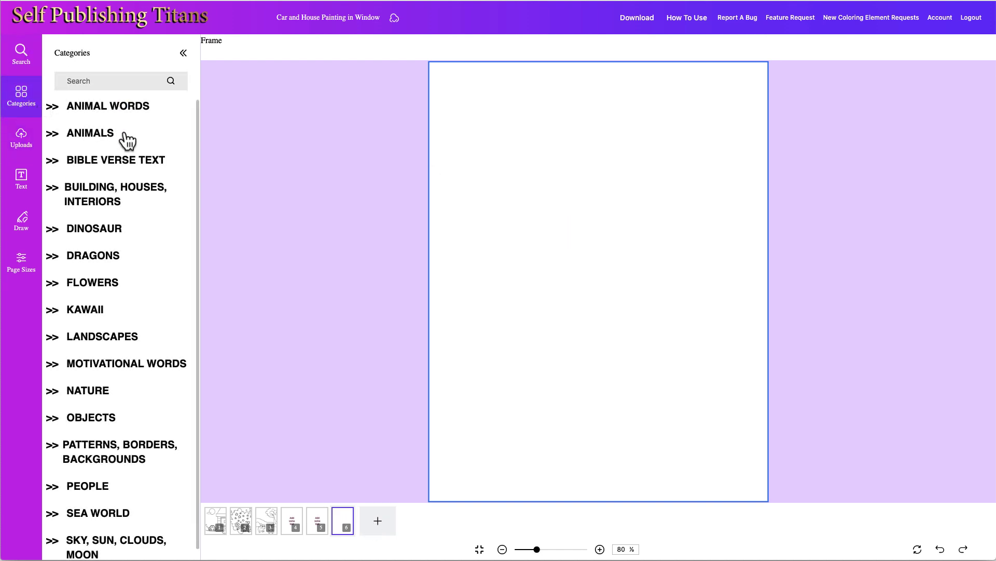
scroll(127, 138, "down", 1)
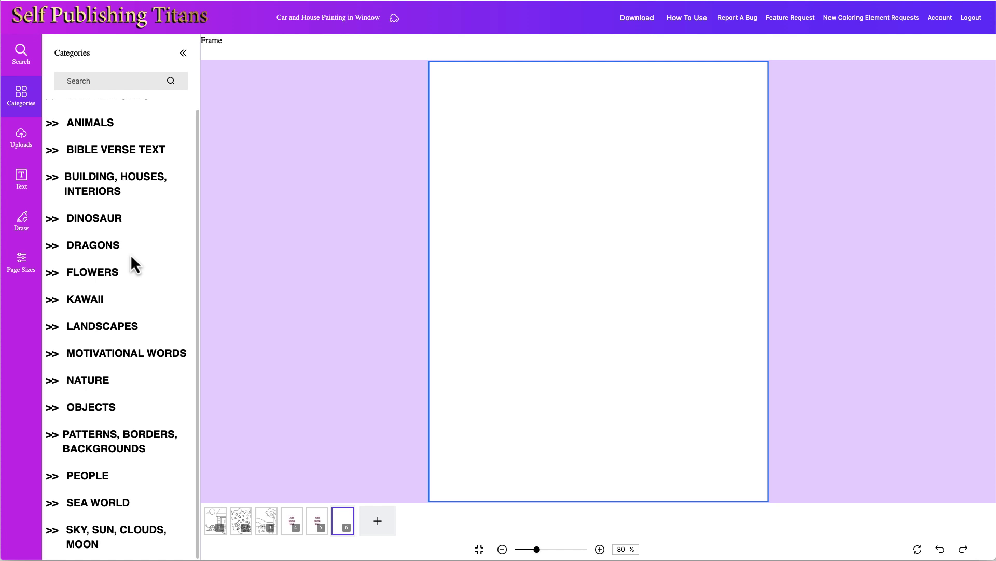
scroll(128, 254, "up", 1)
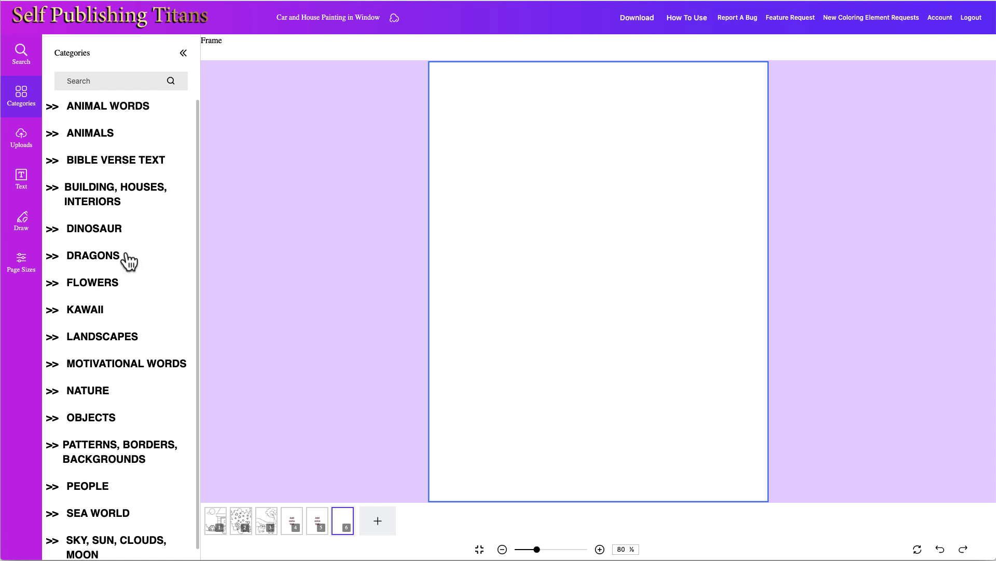
left_click(55, 364)
scroll(115, 382, "down", 5)
scroll(112, 374, "down", 4)
scroll(110, 378, "up", 9)
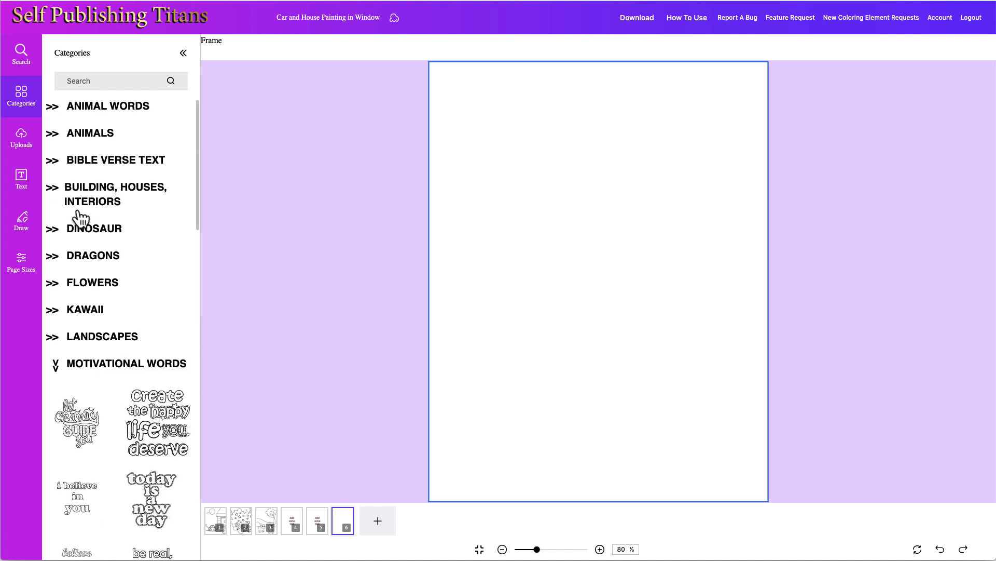
left_click(52, 230)
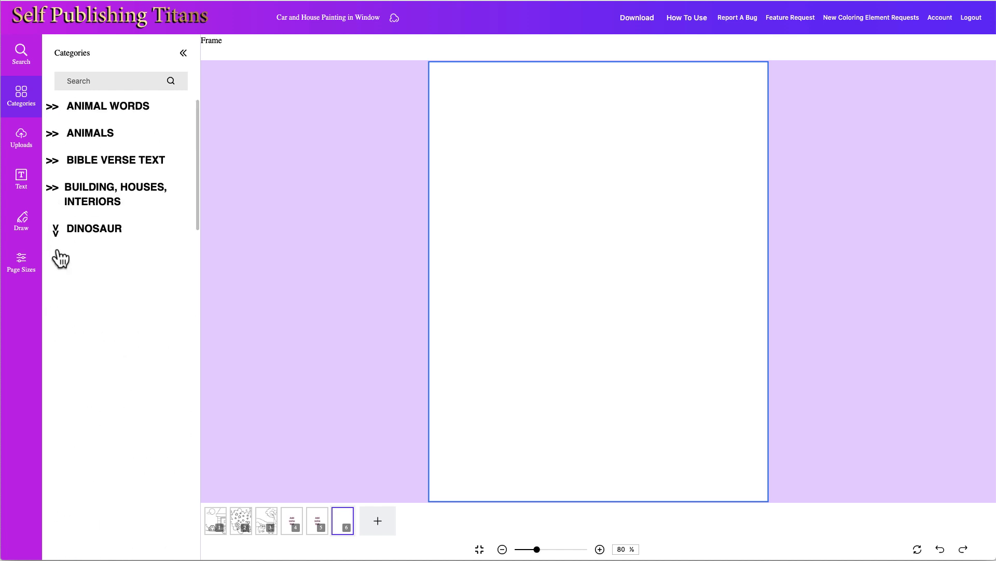
left_click(55, 135)
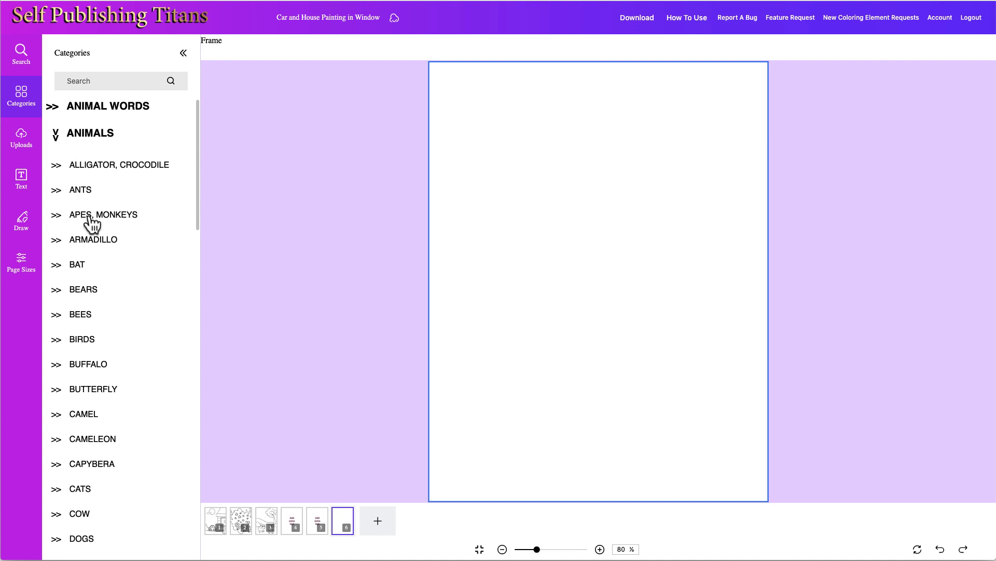
Step: Search the image library for "mouse" and look through the matching images
left_click(28, 54)
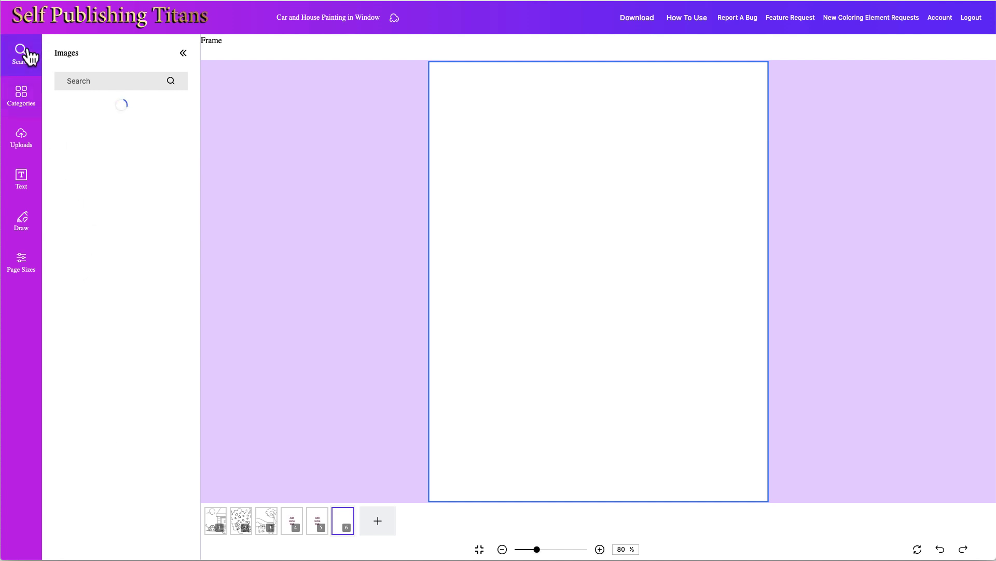
left_click(95, 81)
type("mouse")
key("Return")
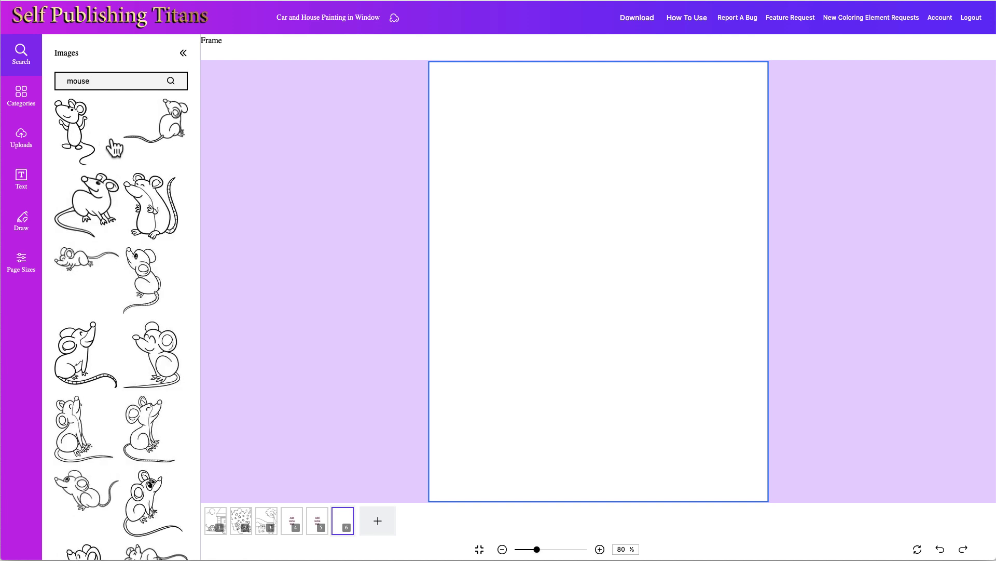
scroll(135, 257, "down", 2)
scroll(135, 257, "down", 3)
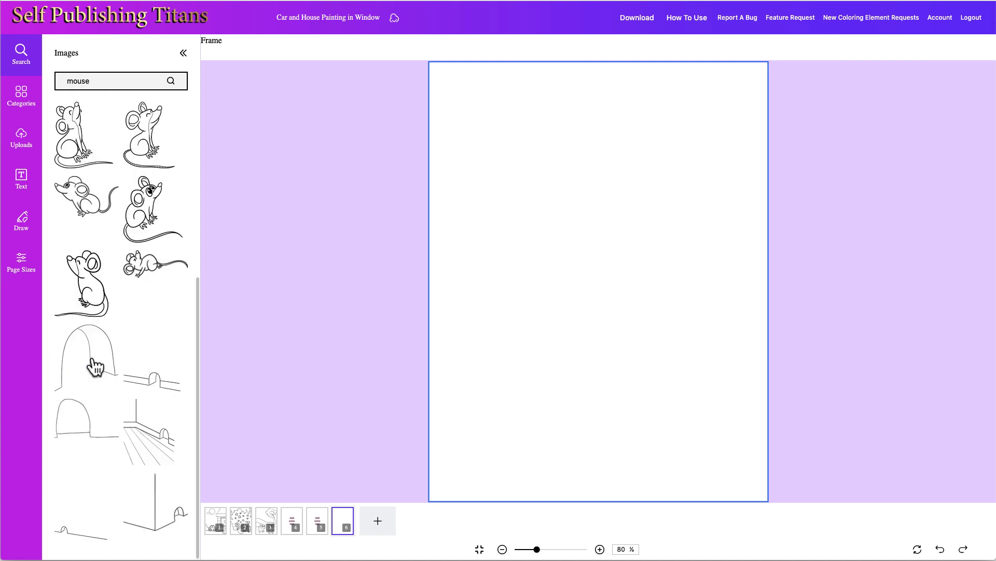
Step: Add the smiling long-tailed mouse to page 6, shrink it to about a third of the page width, and move it near the center
scroll(110, 301, "up", 5)
left_click(98, 210)
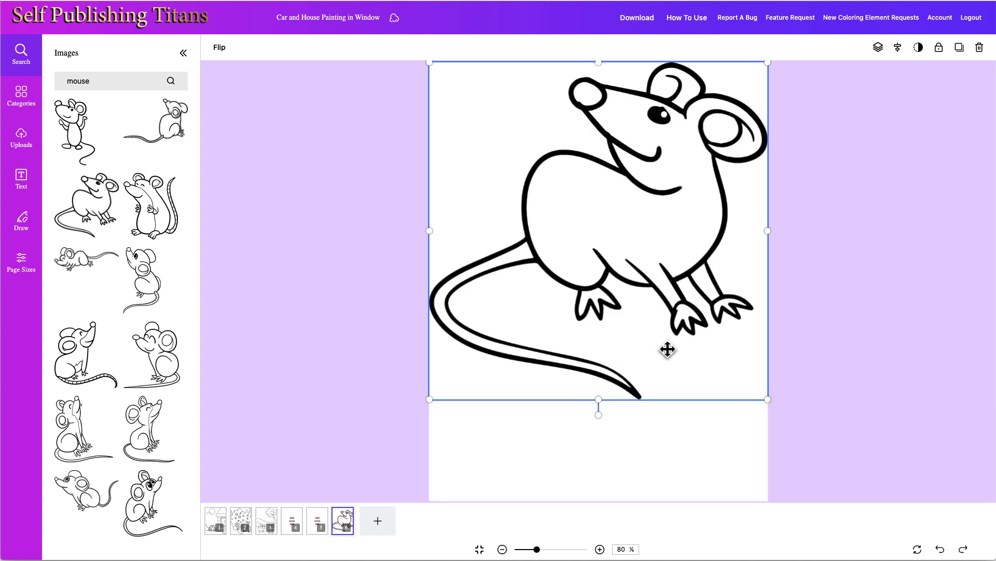
left_click_drag(731, 373, 610, 293)
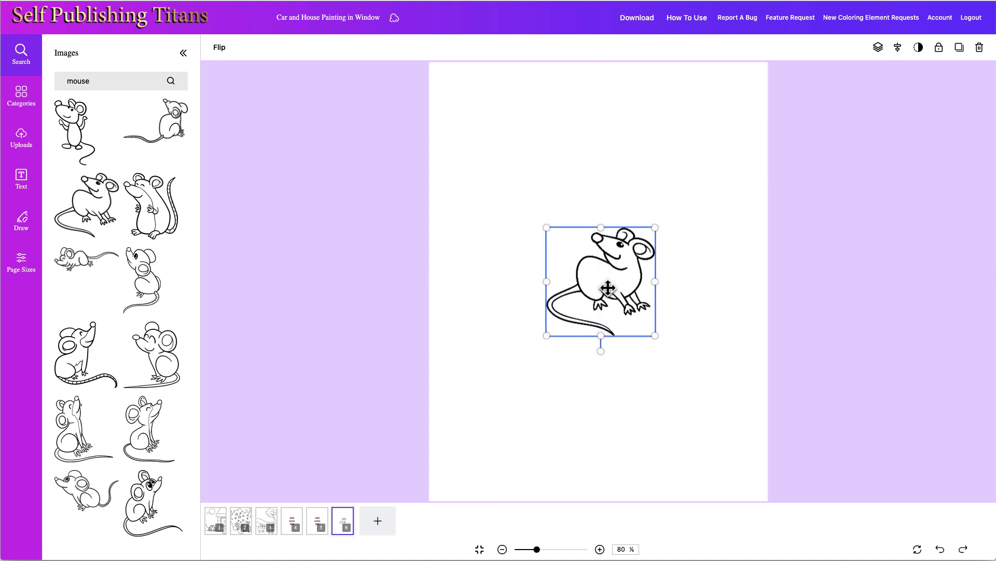
Step: Open the new coloring element request form, examine its description, and return to the page editor
left_click(737, 18)
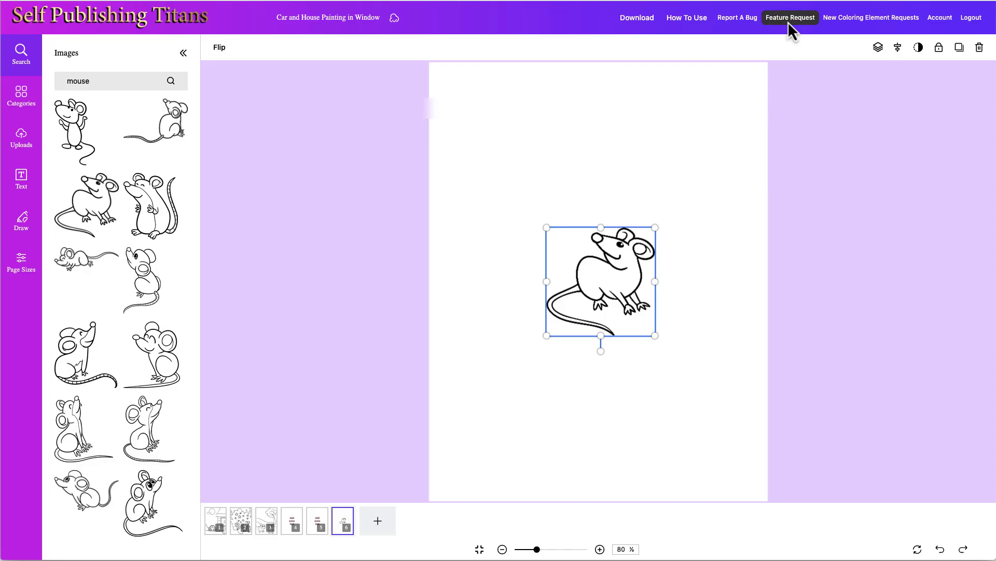
left_click(789, 17)
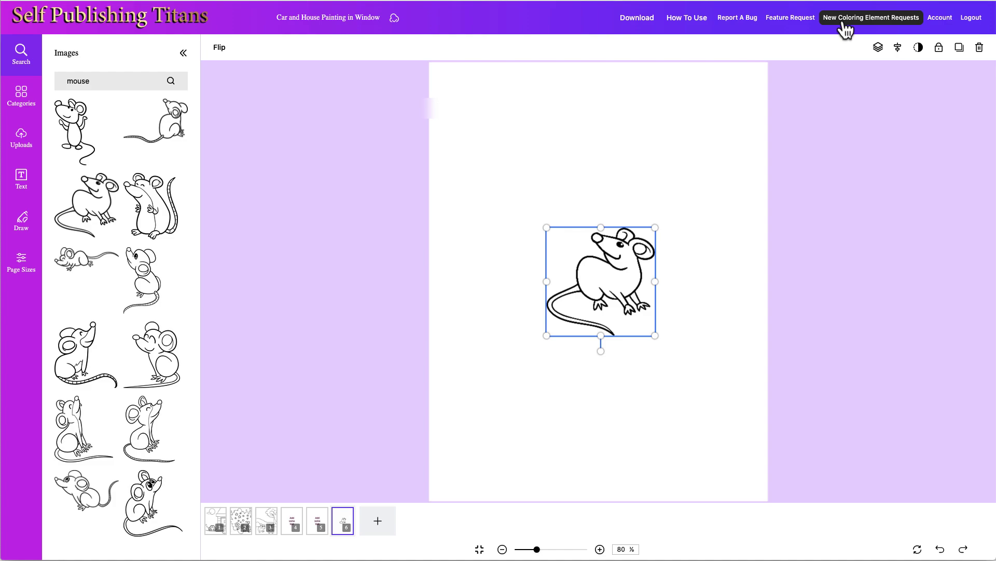
left_click(844, 20)
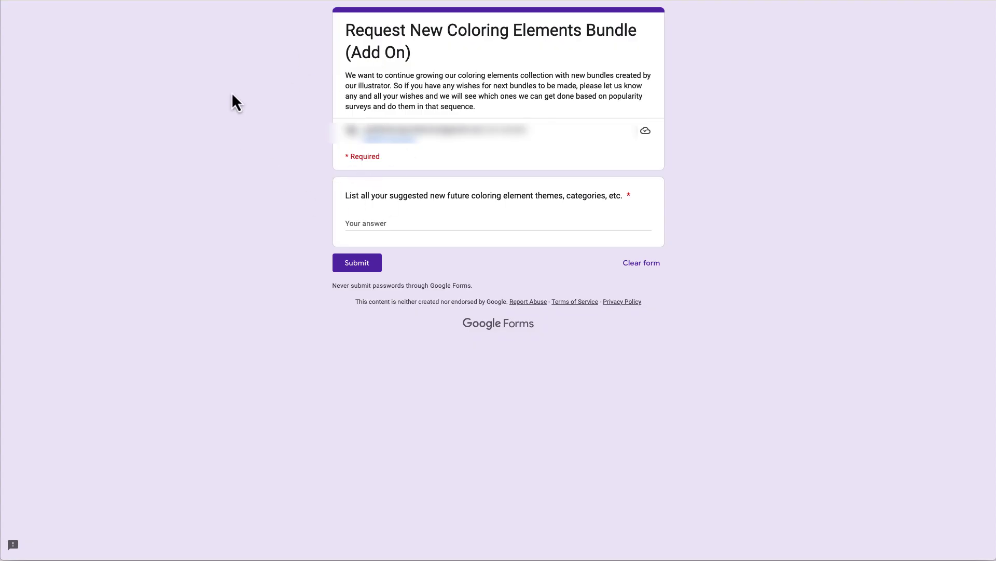
left_click_drag(345, 75, 493, 108)
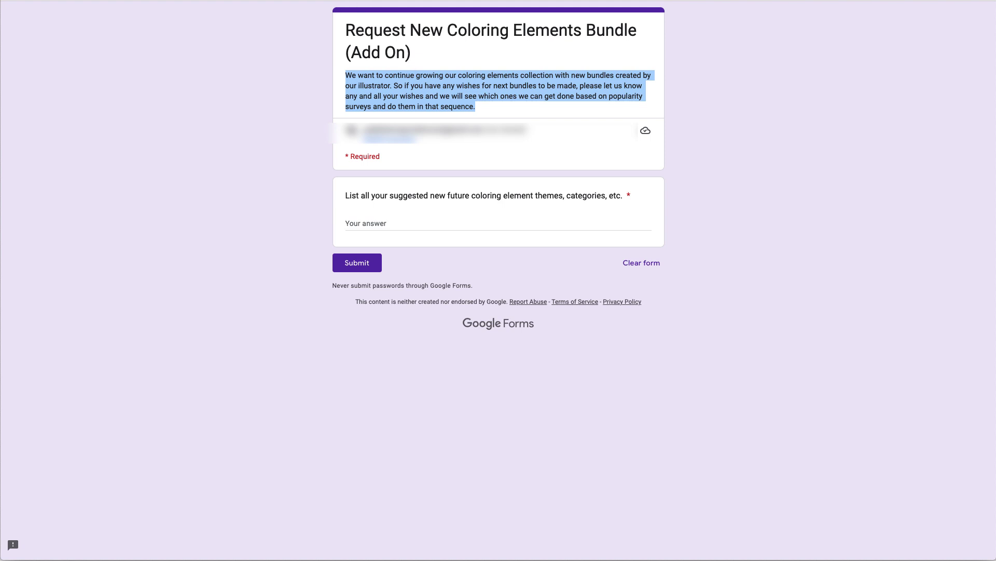
left_click(356, 3)
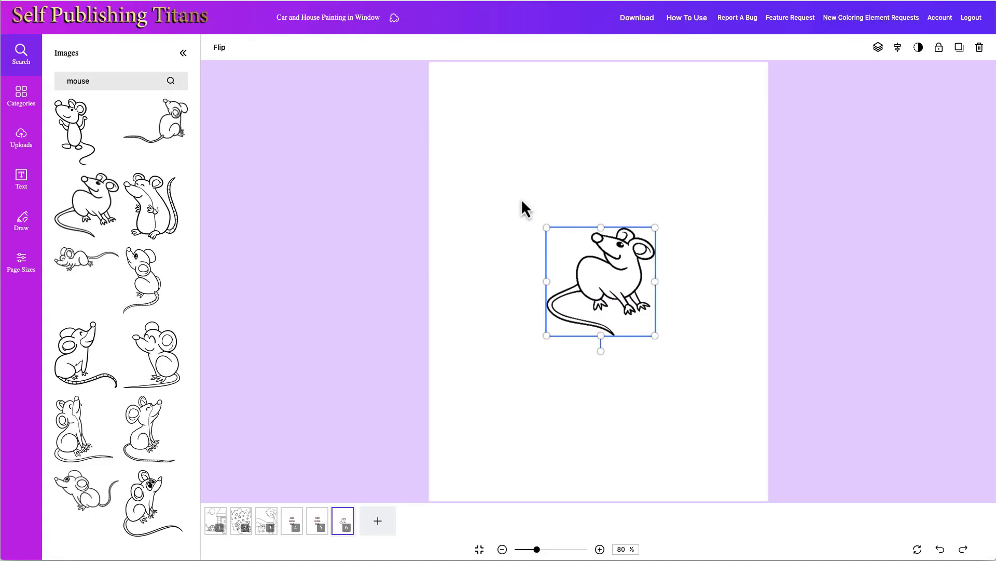
Step: Lower the mouse's opacity slightly and center it horizontally on the page
left_click(920, 49)
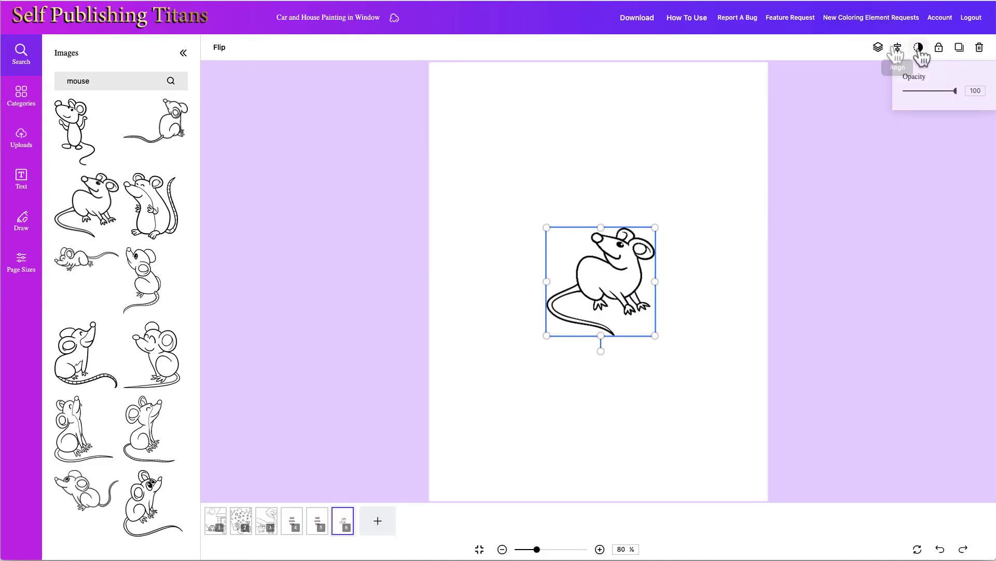
mouse_move(956, 91)
left_mouse_down()
mouse_move(910, 95)
mouse_move(949, 94)
left_mouse_up()
left_click(899, 49)
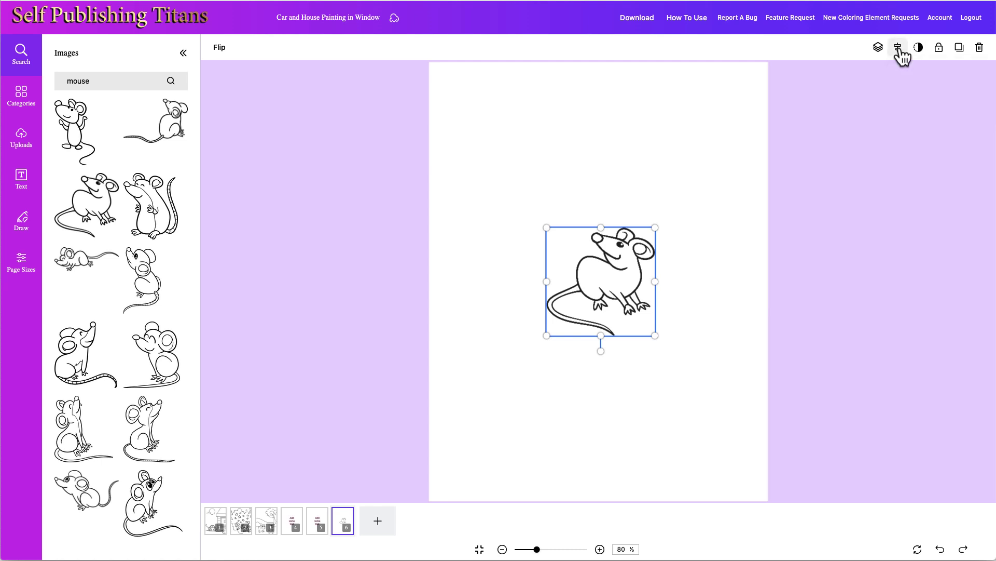
left_click(867, 82)
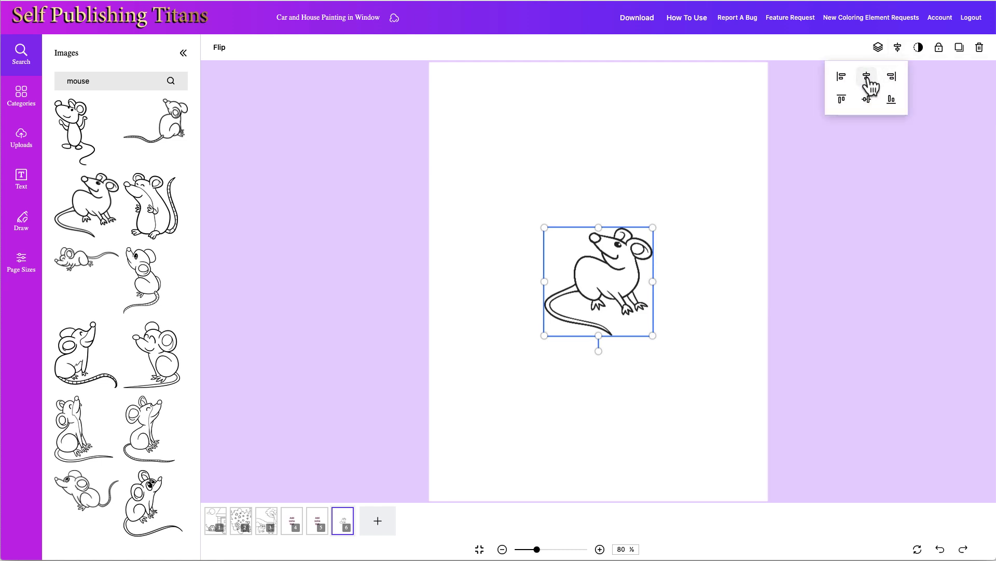
Step: Align the mouse to the page's left, right and top edges, and move it back near the page center
left_click(845, 79)
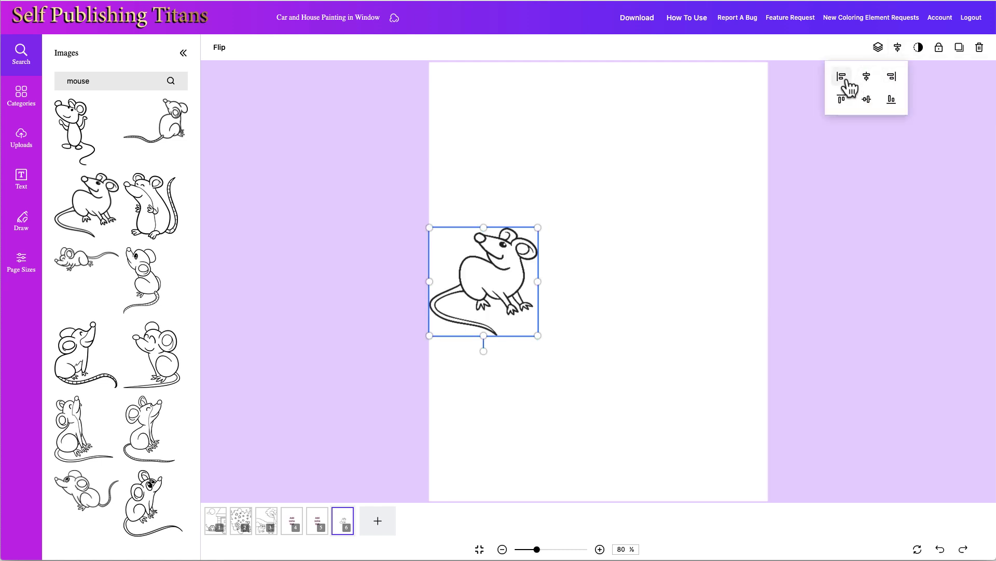
left_click(892, 78)
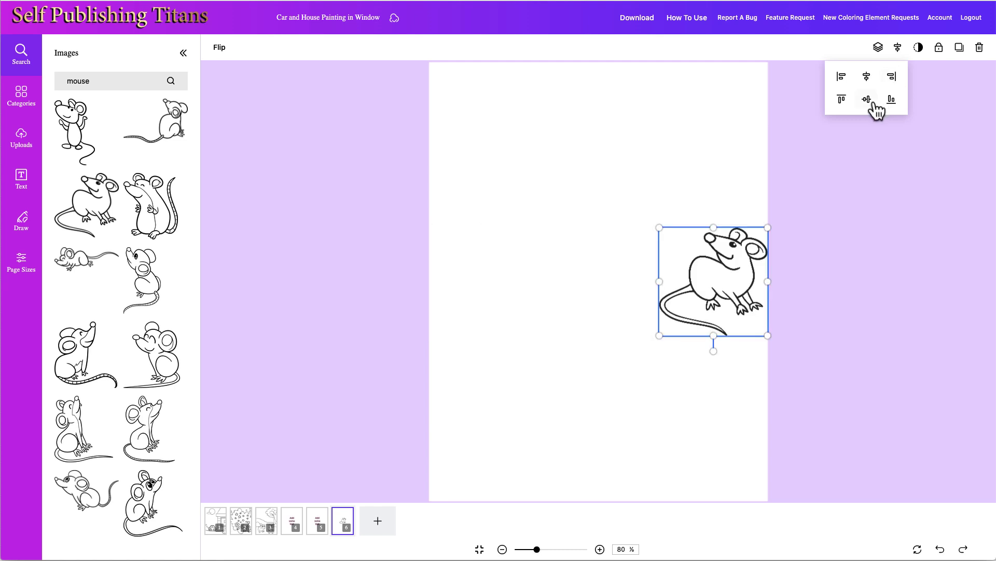
left_click(842, 100)
left_click_drag(727, 100, 622, 266)
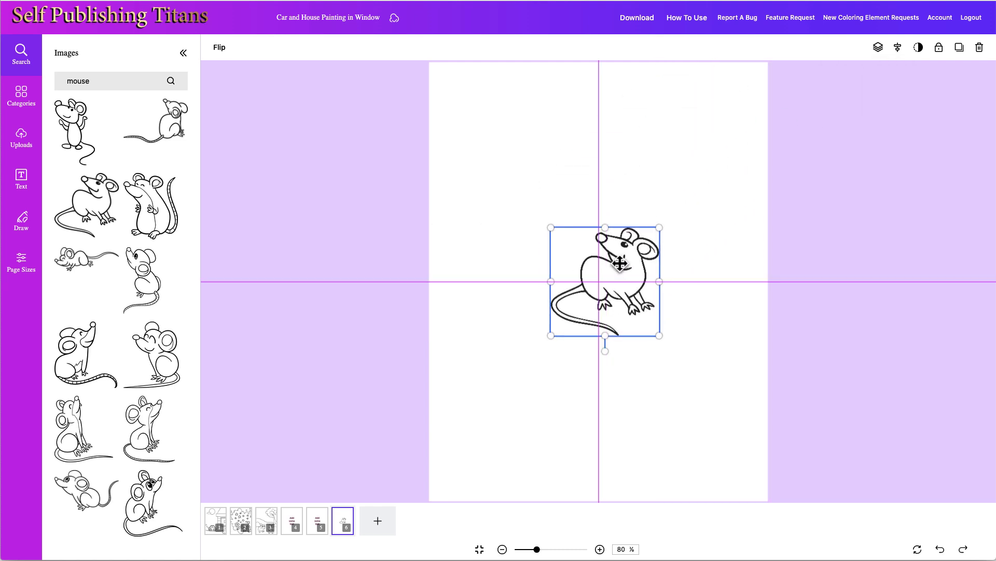
Step: Show the mouse's layer order options, lock the mouse in place, and select it again
left_click(878, 48)
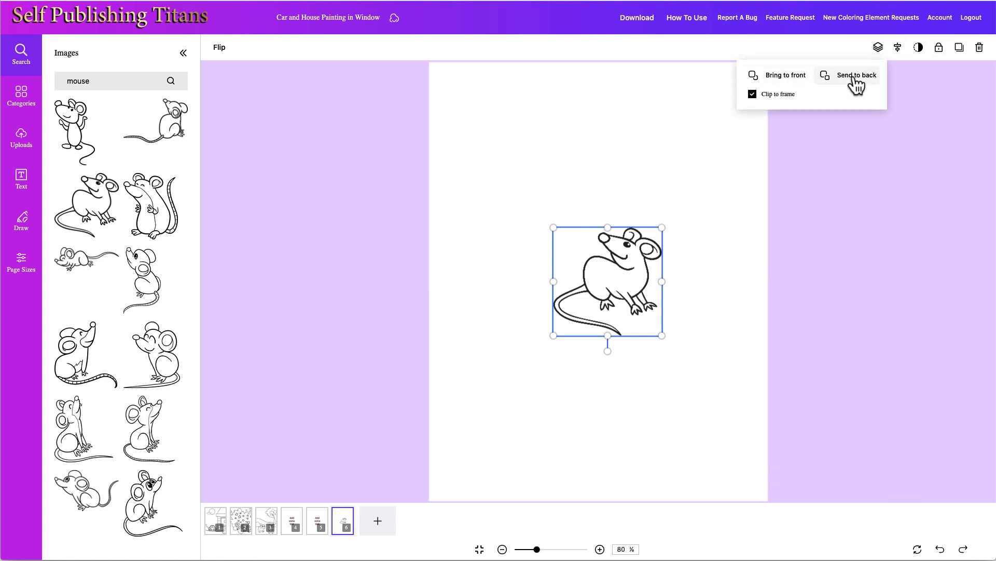
left_click(938, 48)
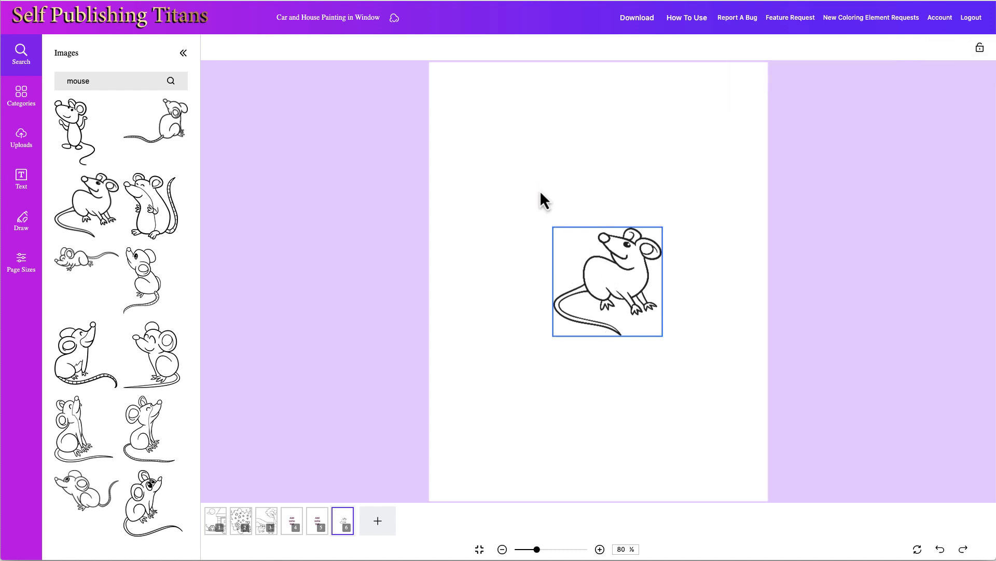
left_click(638, 260)
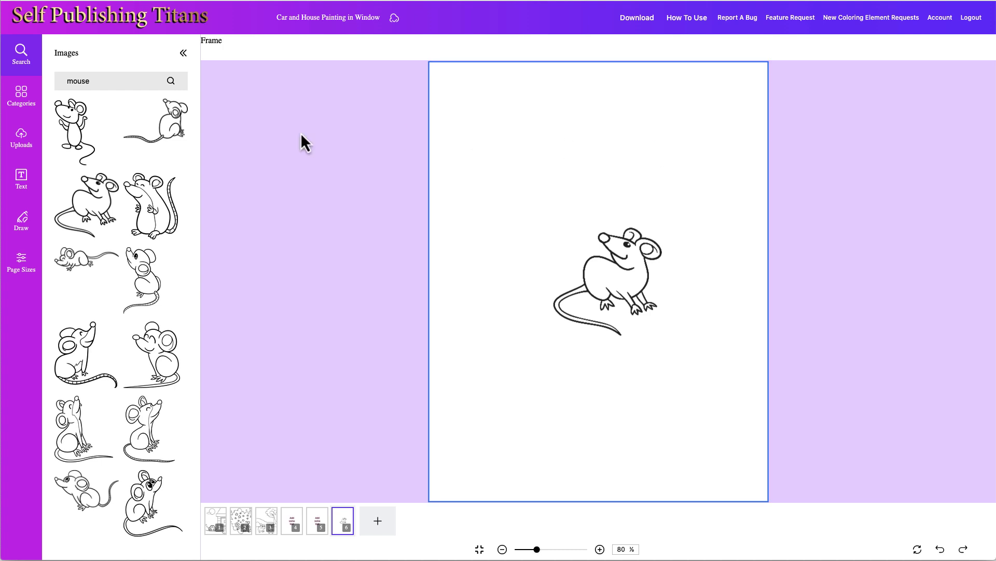
left_click(623, 275)
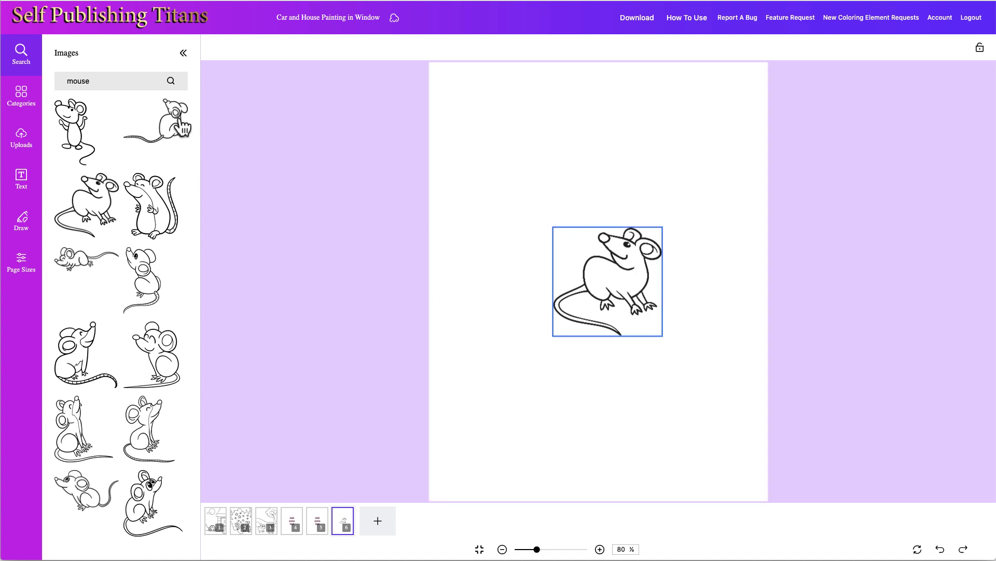
Step: Add a second mouse image, shrink it and place it below the locked mouse, and select the locked mouse
left_click_drag(181, 125, 476, 182)
left_click_drag(765, 292, 607, 185)
left_click_drag(545, 140, 574, 403)
left_click(631, 266)
left_click(642, 298)
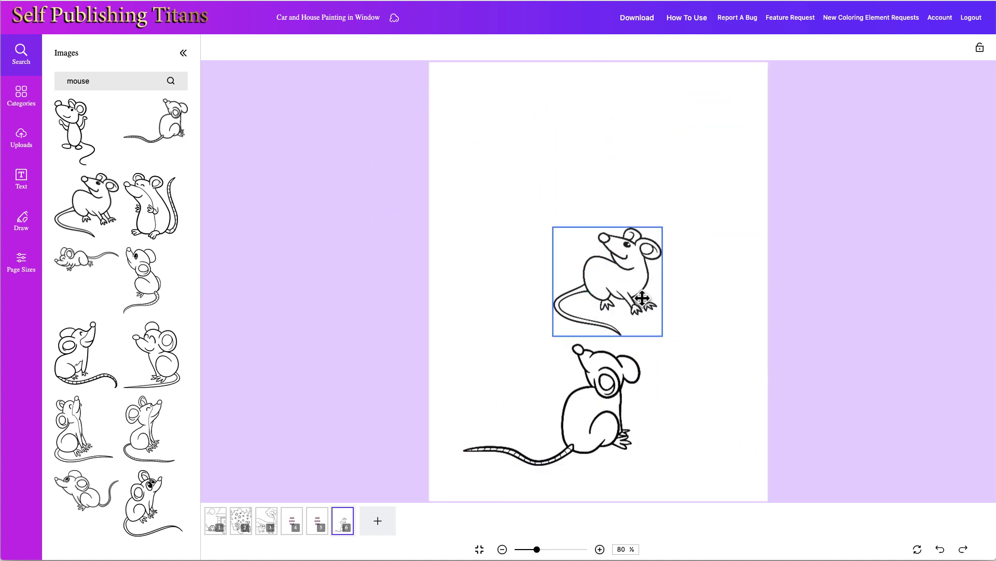
Step: Browse the list of coloring element categories from Animal Words to Sky, Sun, Clouds, Moon
left_click(21, 96)
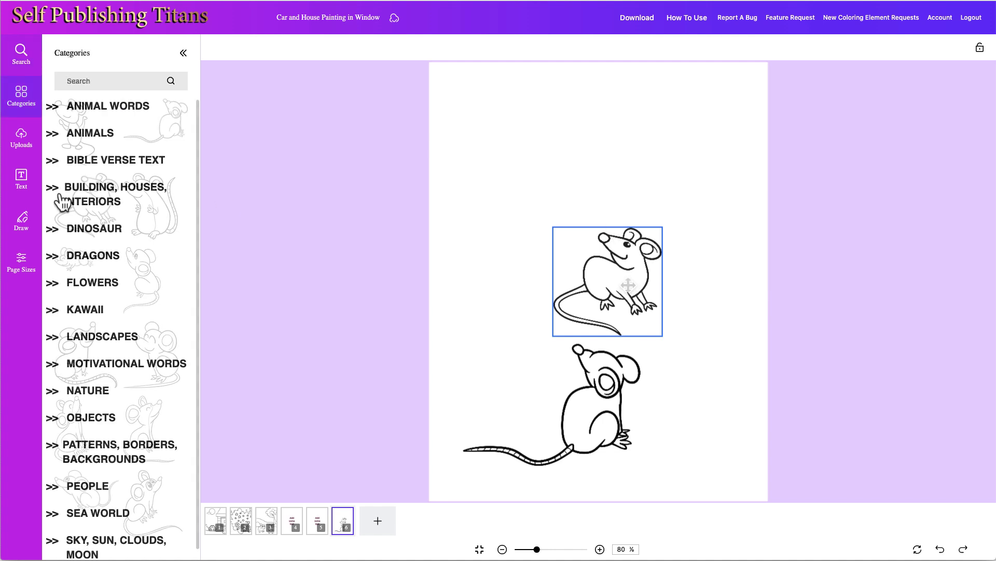
scroll(118, 196, "down", 1)
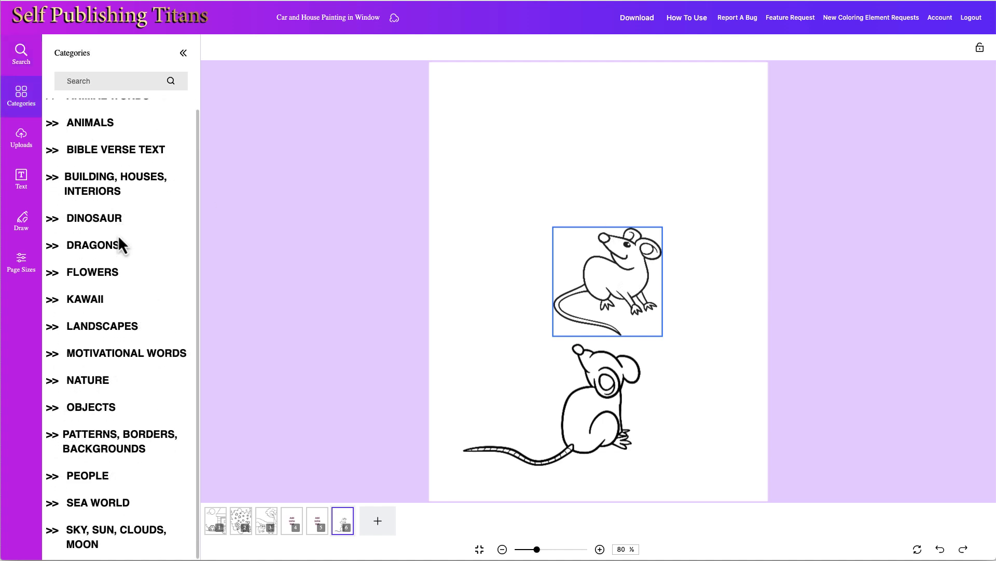
scroll(113, 242, "up", 1)
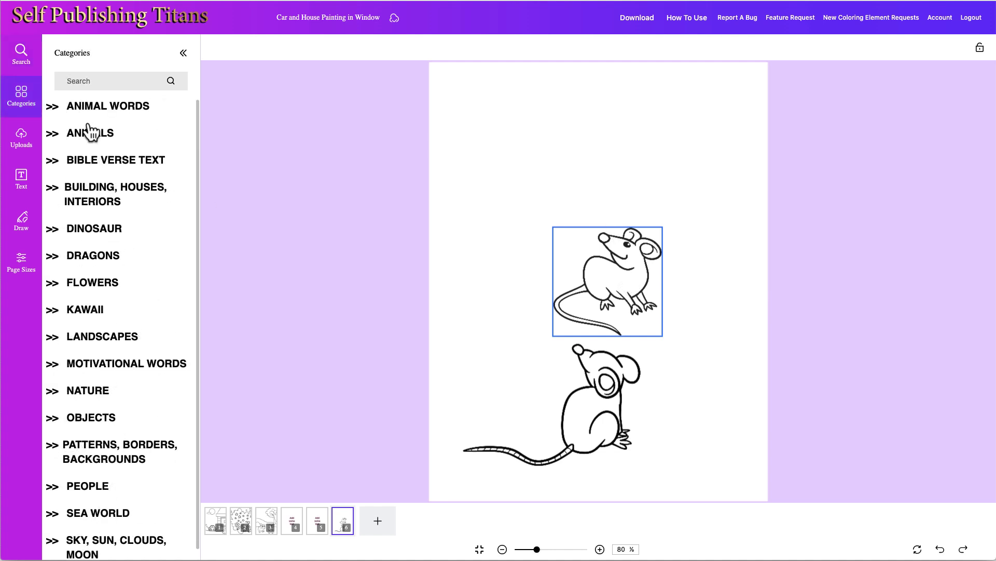